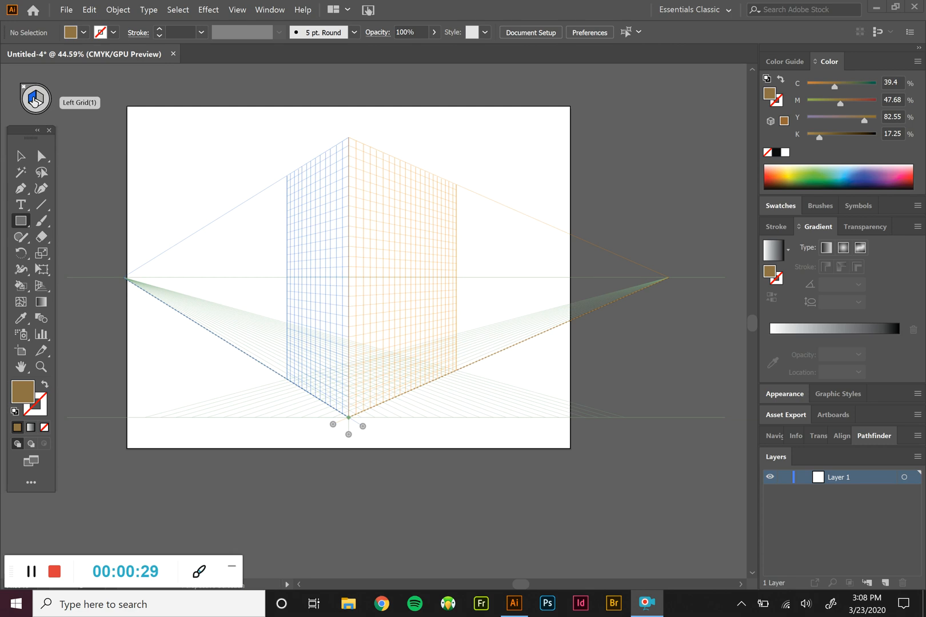
With the left grid plane active, draw a brown rectangular wall up from the grid's bottom centre corner, spanning nearly the blue grid's full width
click(34, 100)
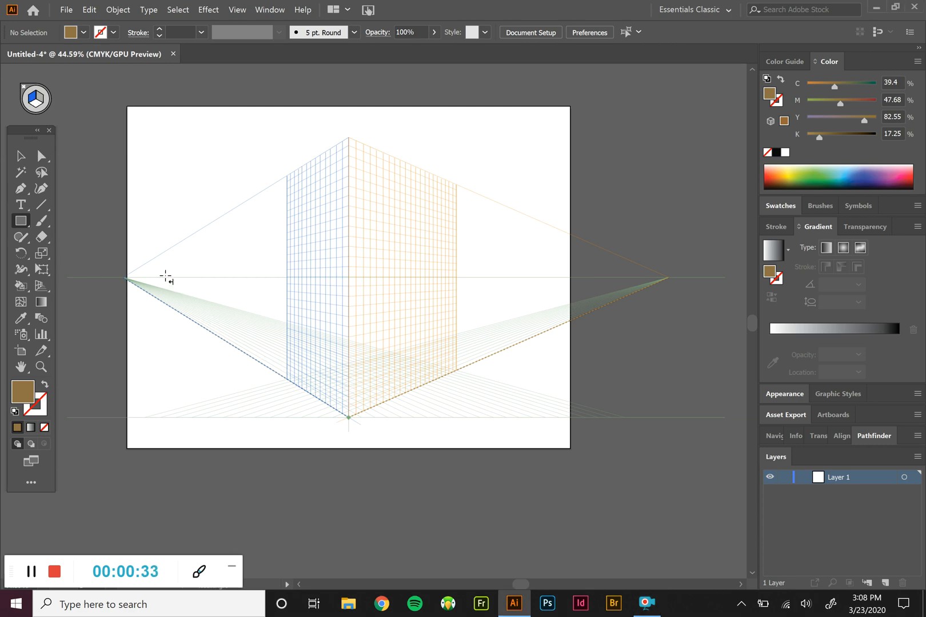
mouse_move(271, 341)
mouse_down()
mouse_move(219, 264)
mouse_move(181, 237)
mouse_up()
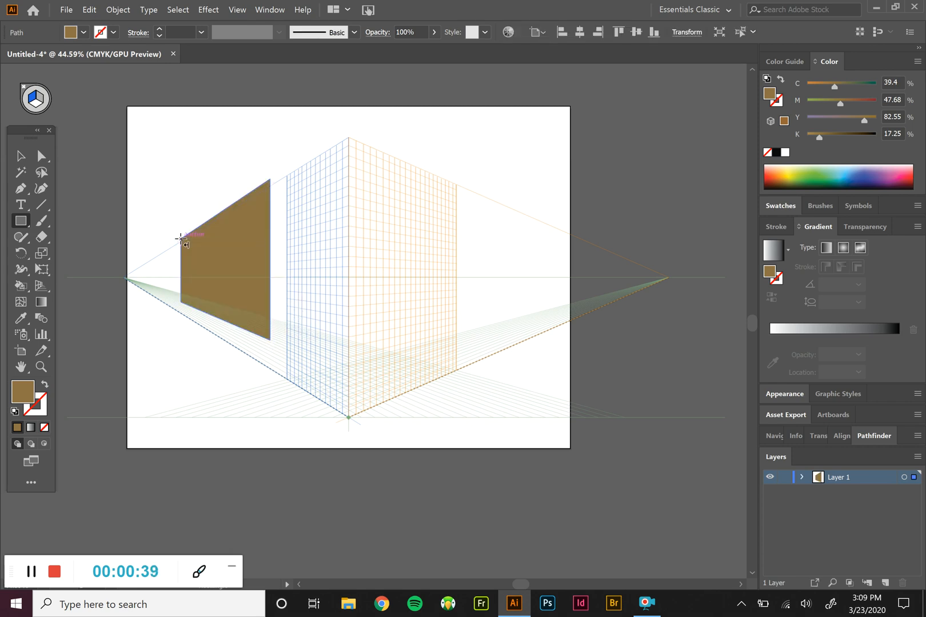
key(Delete)
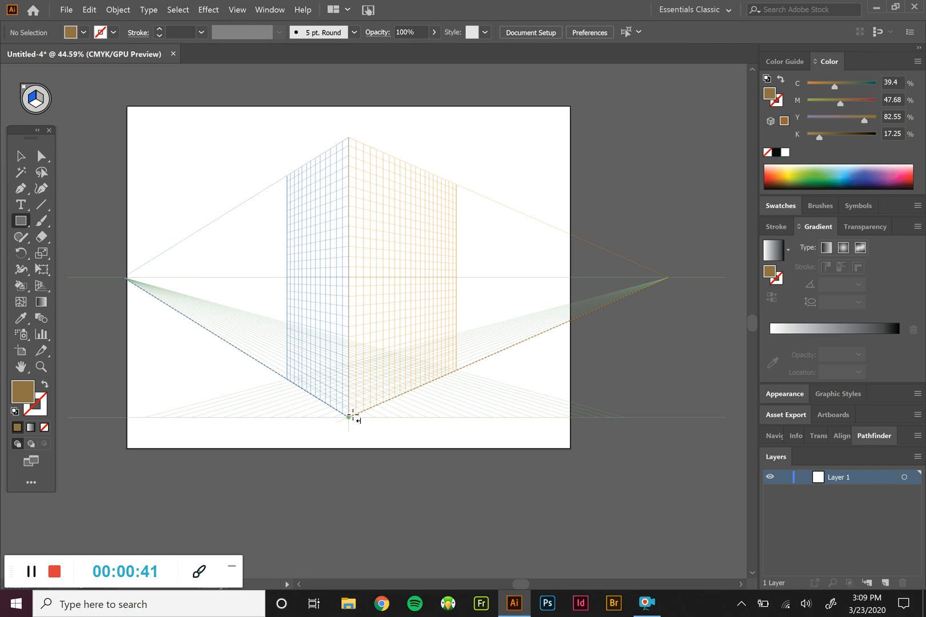
drag(348, 417, 291, 244)
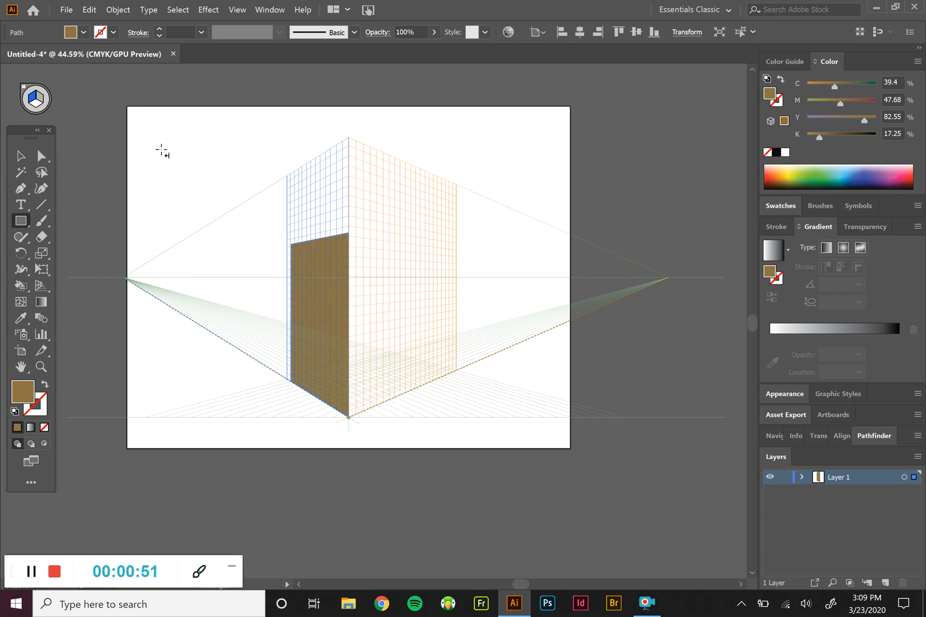
Draw an adjoining wall of equal height on the right grid plane and lighten its fill to tan, about C 25, M 37, Y 71, K 2
click(36, 99)
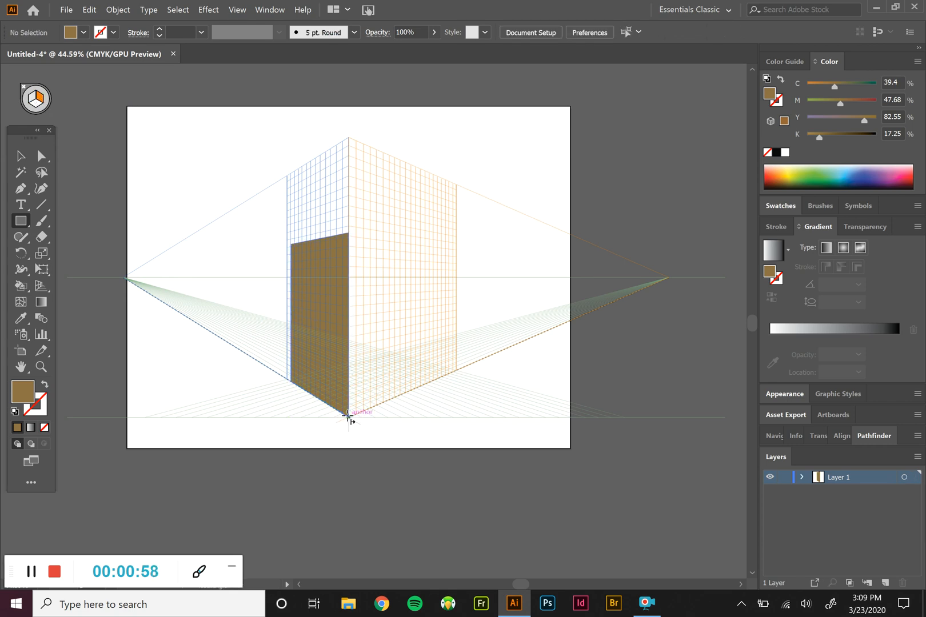
drag(348, 416, 393, 239)
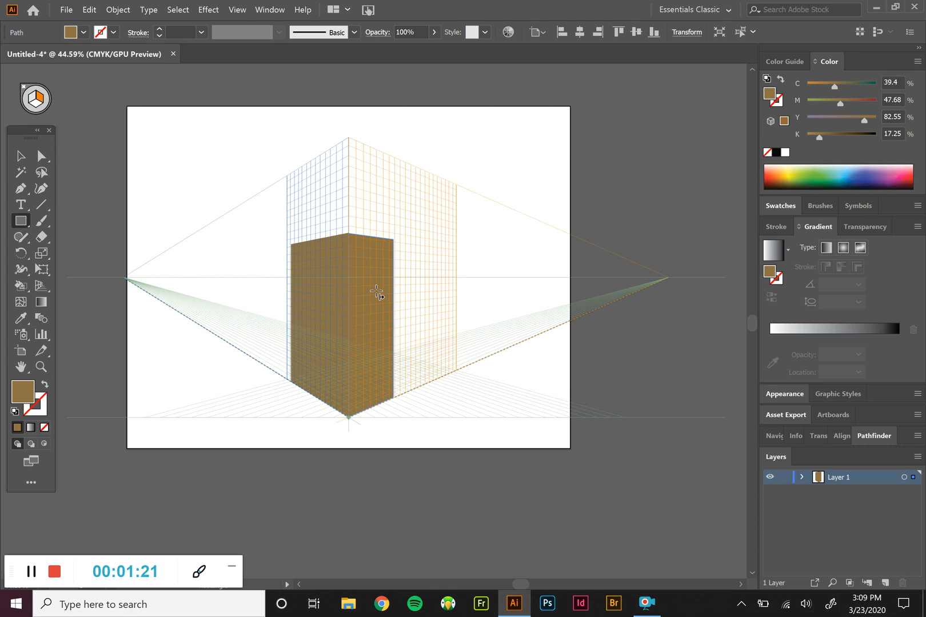
double_click(34, 397)
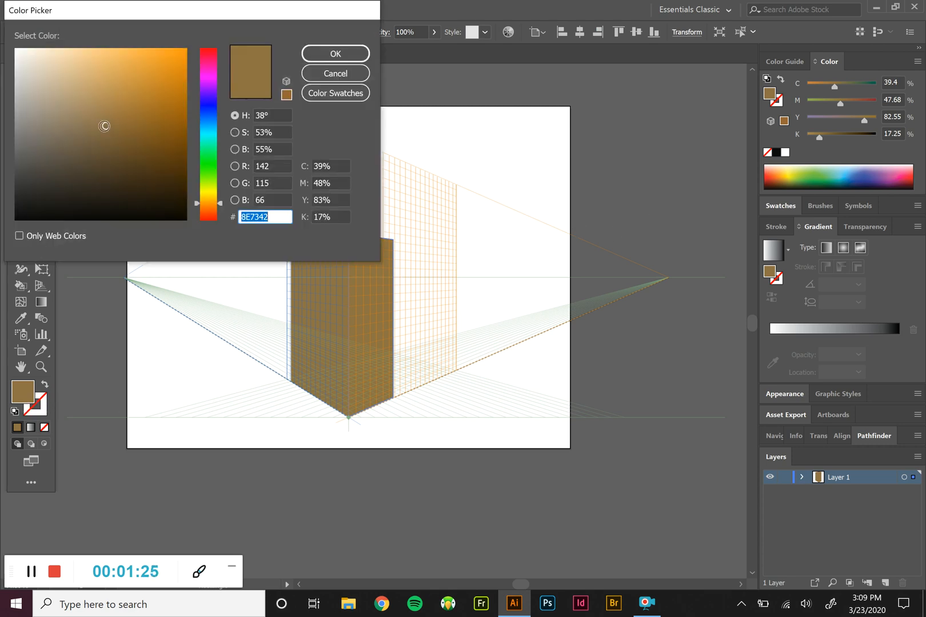
click(104, 99)
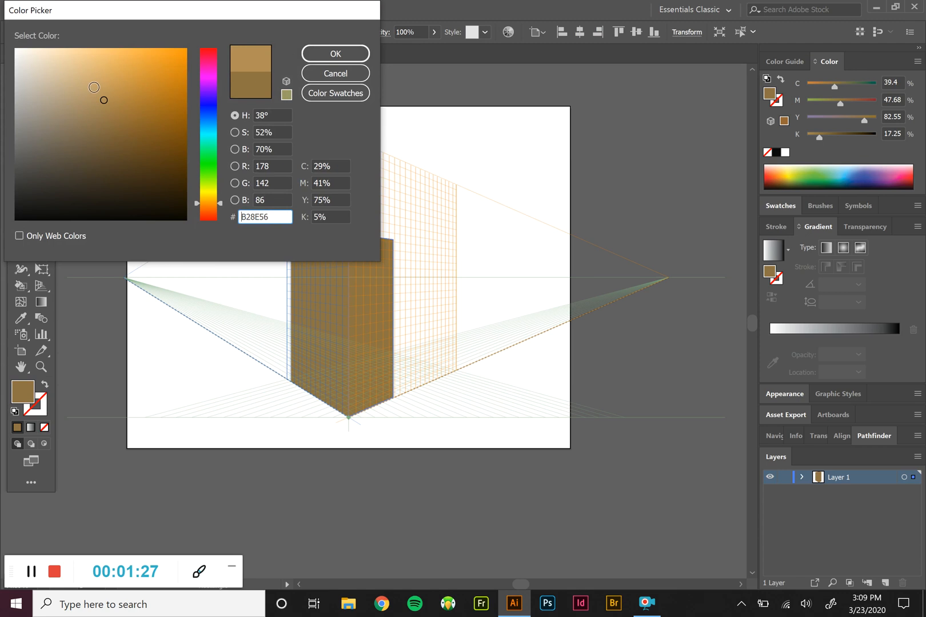
click(101, 90)
click(335, 53)
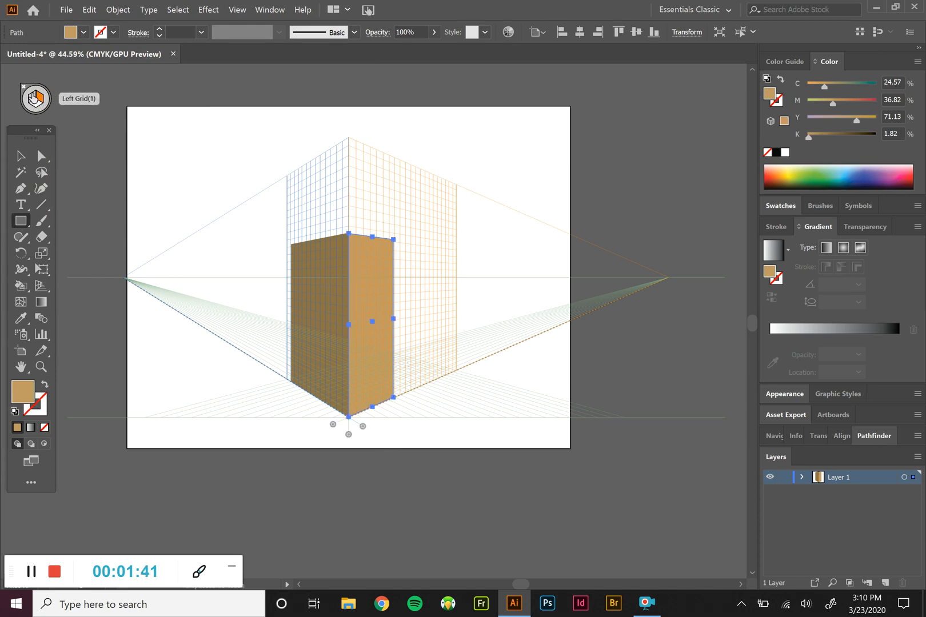
Draw a small window rectangle on the left plane near the wall's outer upper corner and fill it light blue
key(1)
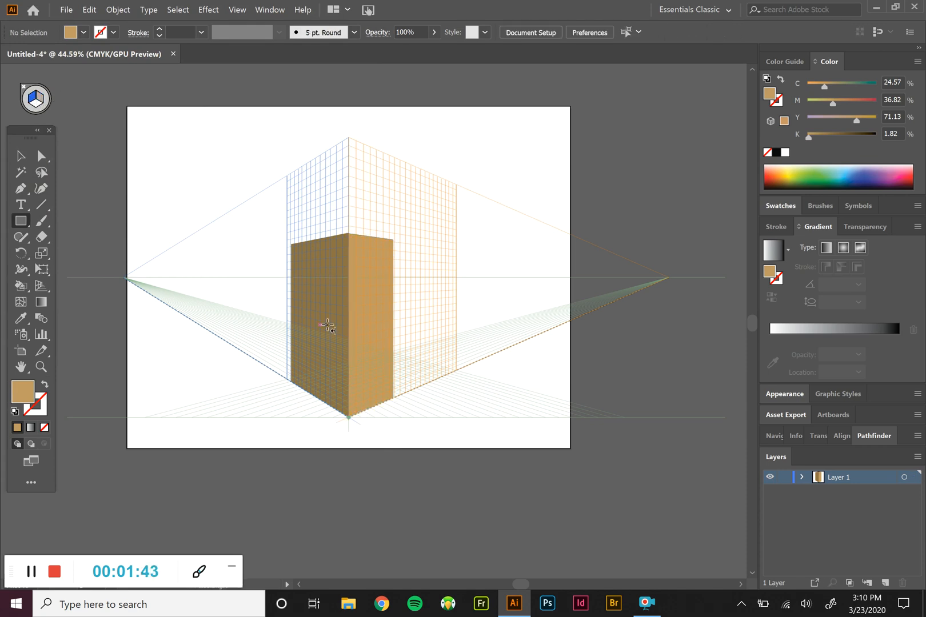
key(3)
key(1)
drag(299, 271, 315, 297)
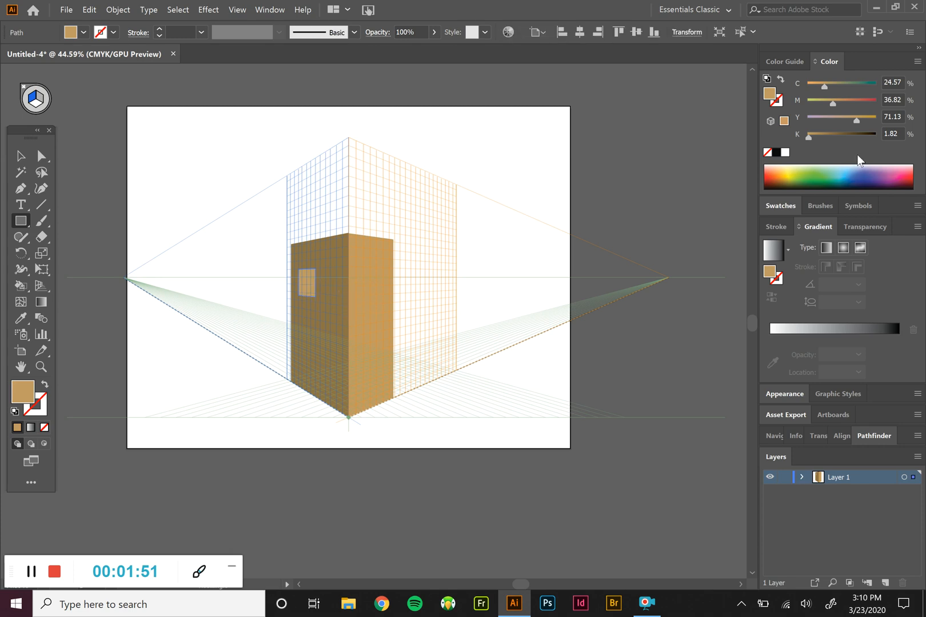
click(847, 166)
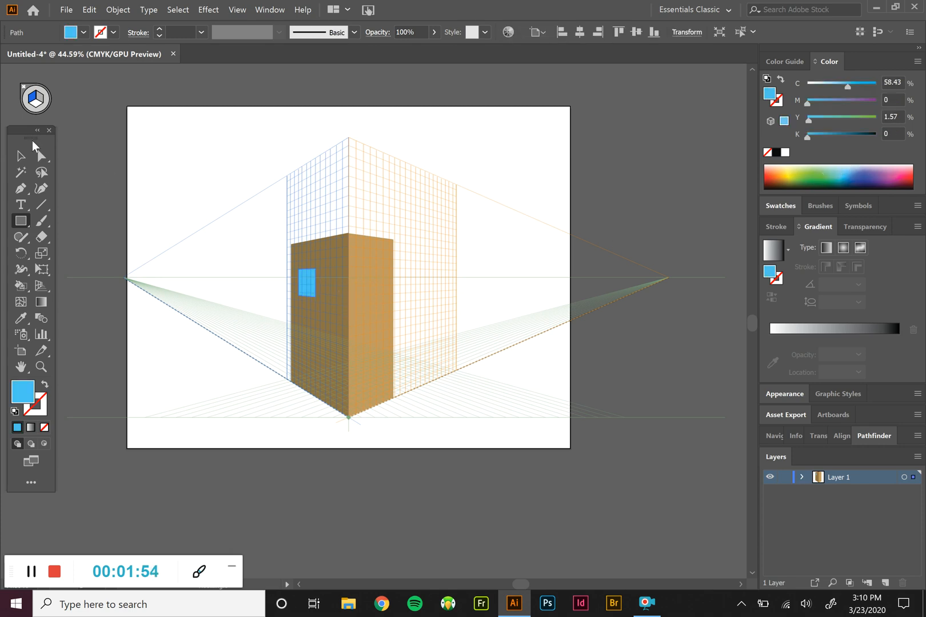
Move the blue window off the left wall and back onto its upper part using the Perspective Selection Tool
click(19, 160)
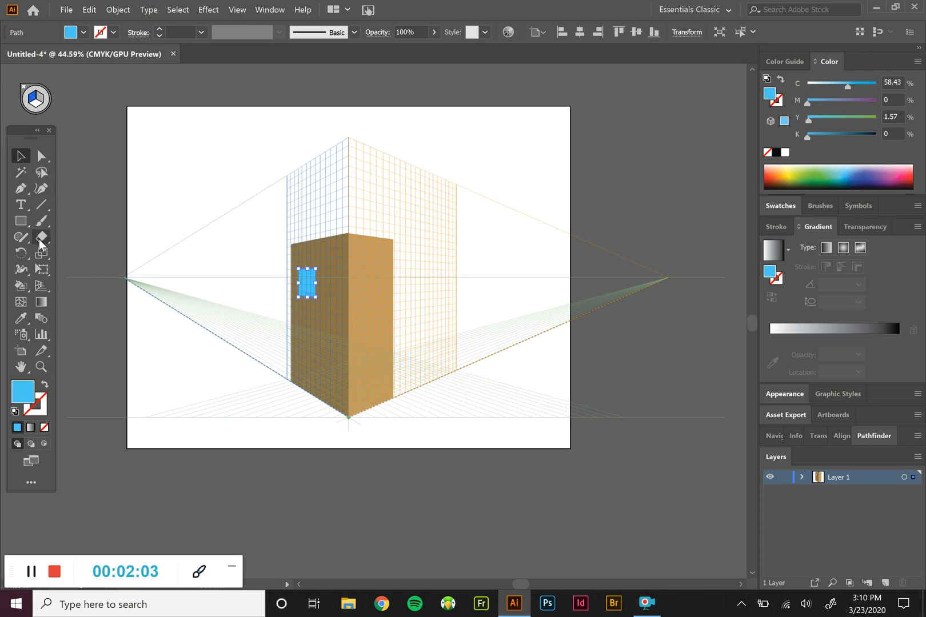
click(42, 287)
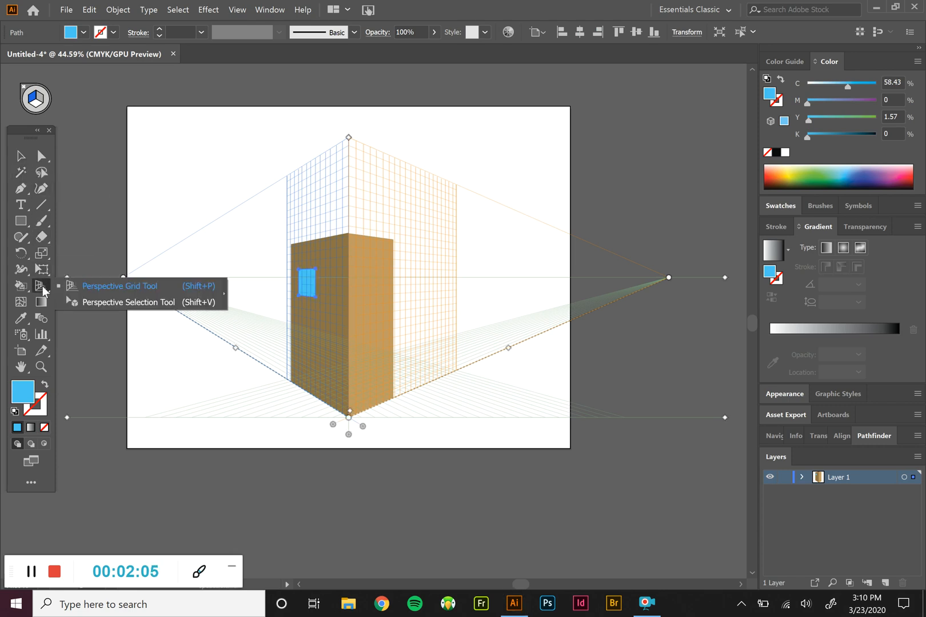
click(70, 299)
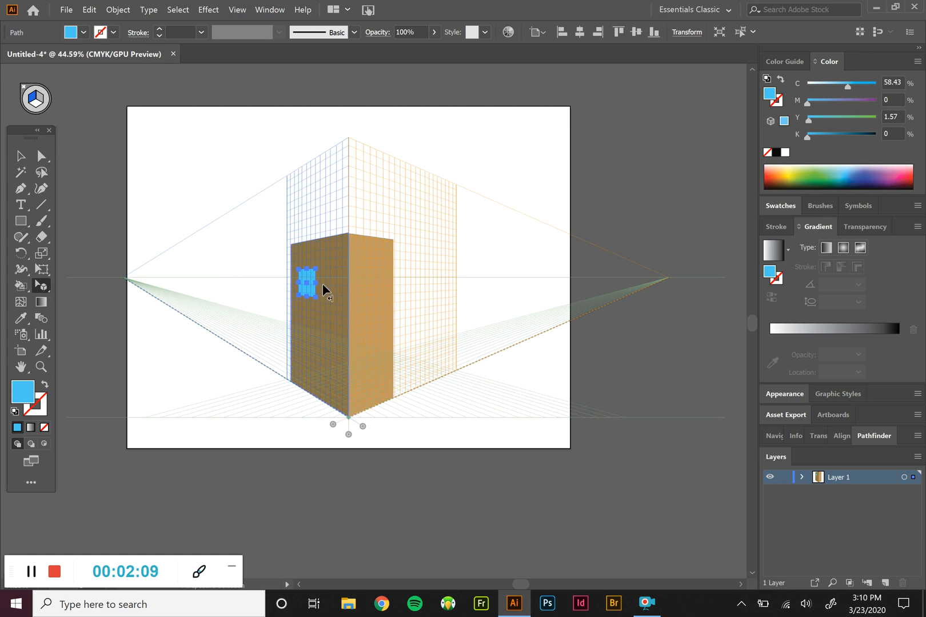
drag(306, 284, 231, 275)
click(216, 311)
drag(230, 273, 300, 274)
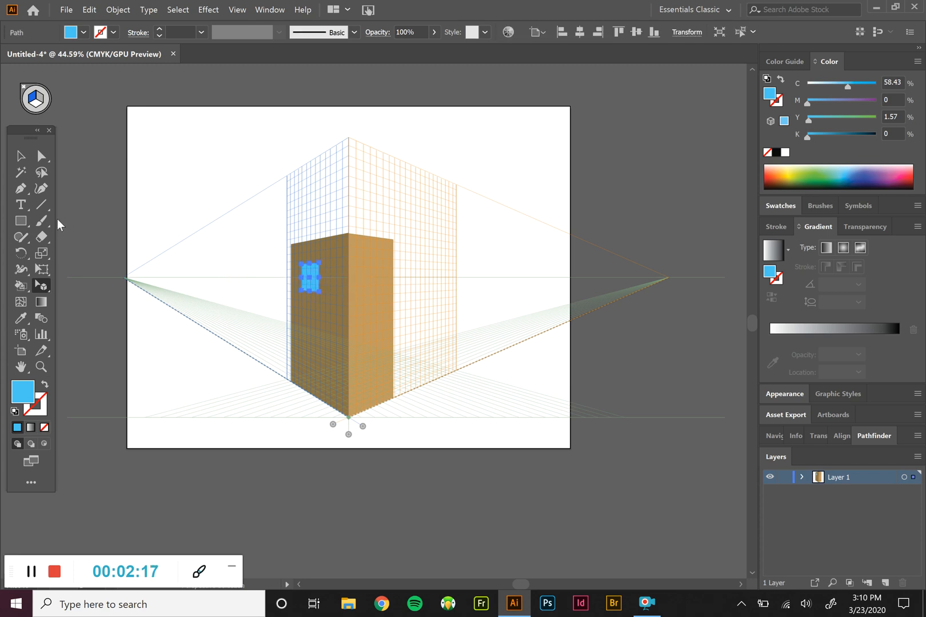
Try to move the window off the left wall with the regular Selection tool, and undo the move
click(20, 156)
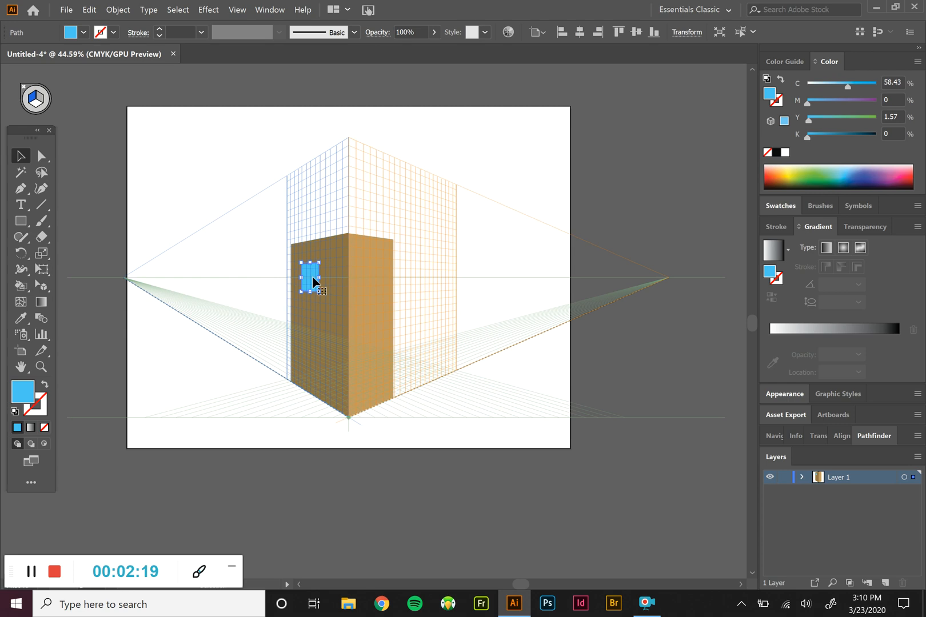
drag(312, 277, 163, 278)
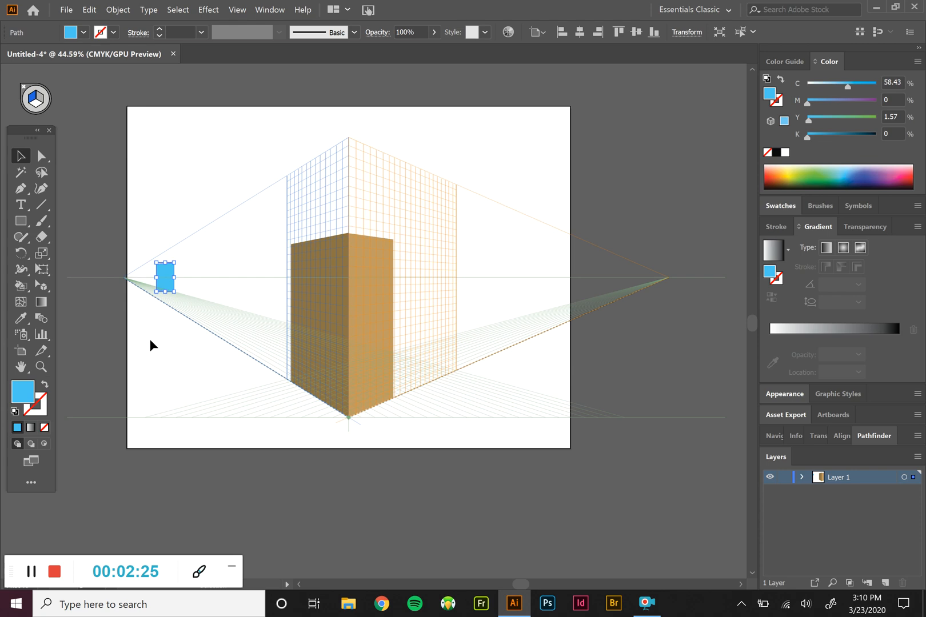
key(ctrl+z)
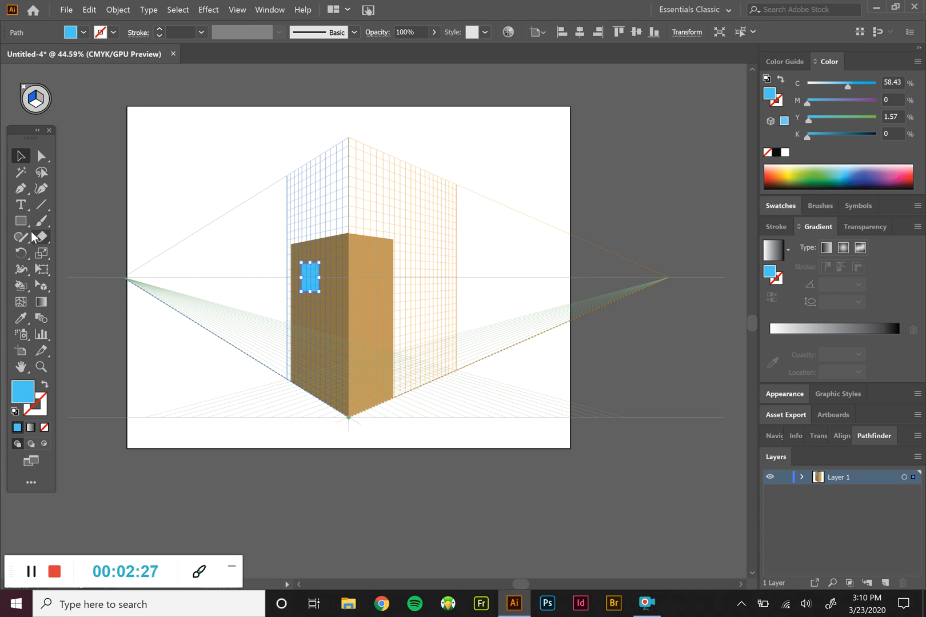
Reposition the window nearer the left wall's outer edge and copy it in perspective beside itself, close to the building's corner
click(40, 288)
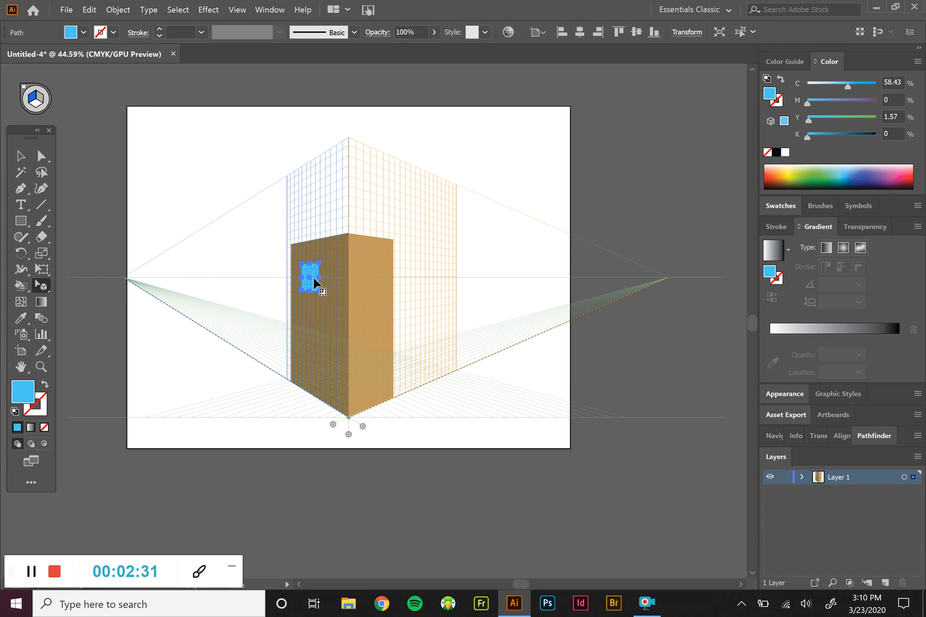
drag(308, 275, 302, 272)
drag(305, 277, 333, 270)
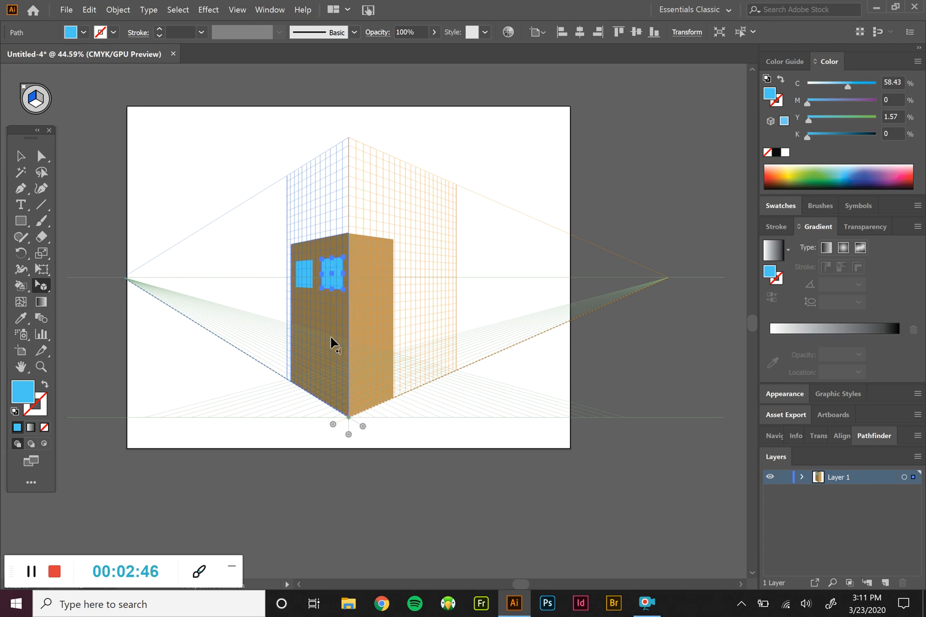
Copy both left-wall windows straight down in perspective to form a second row beneath them
click(305, 271)
shift+click(330, 276)
drag(330, 277, 329, 320)
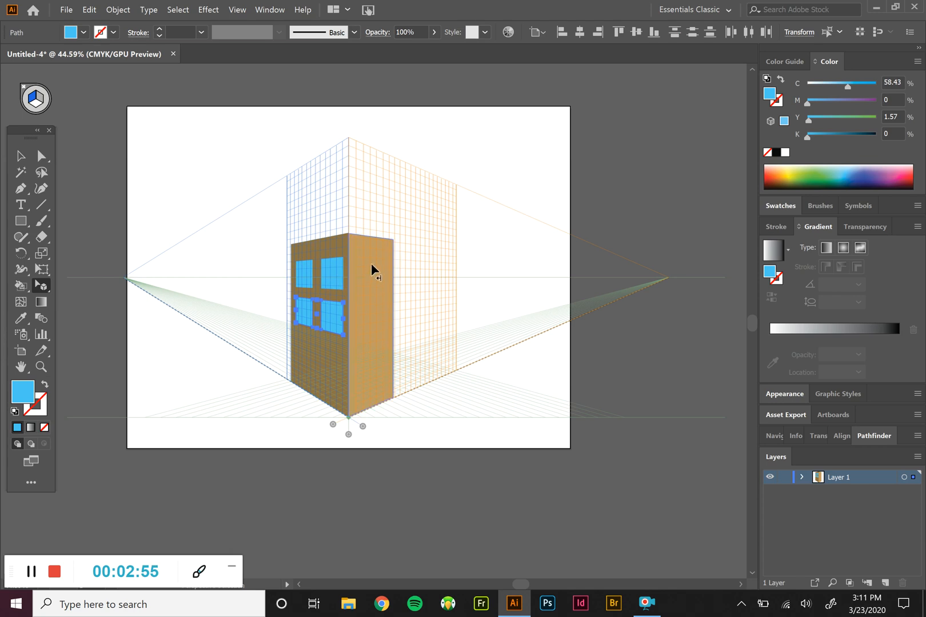
Select the upper and lower windows nearest the building's corner on the left wall
click(330, 275)
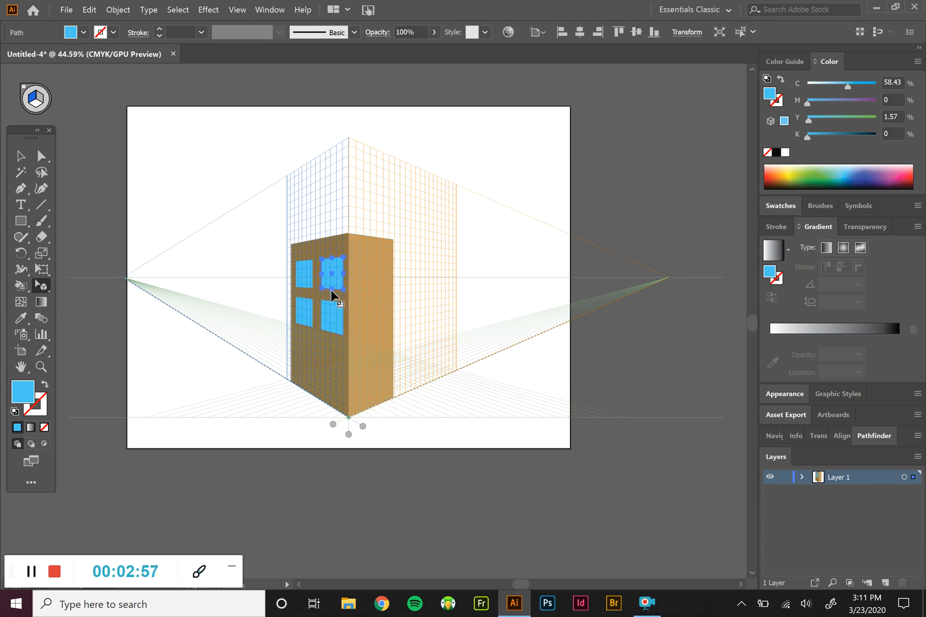
shift+click(333, 324)
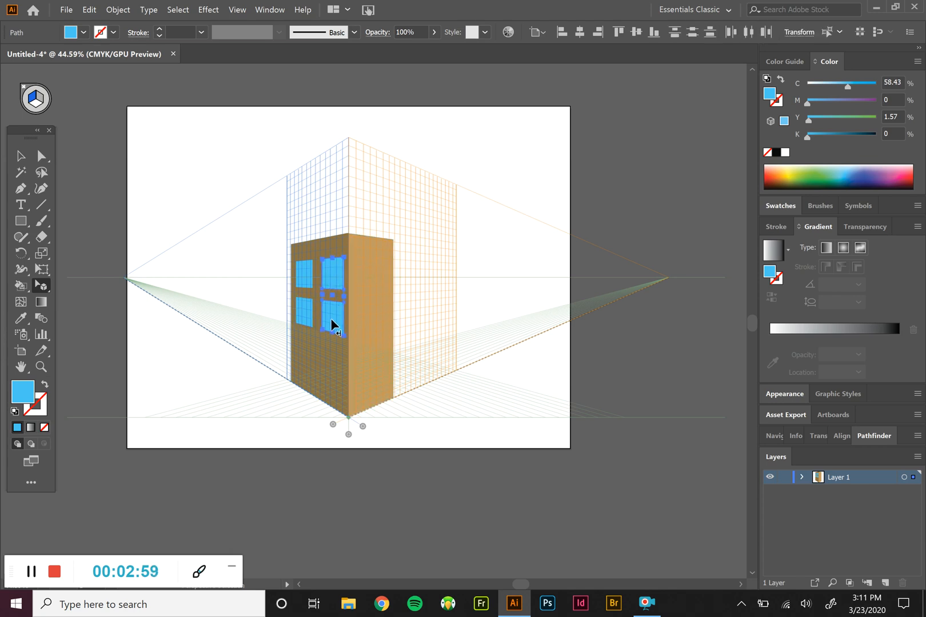
Try to move the two selected windows onto the right wall's plane, and undo the move
drag(329, 316, 370, 326)
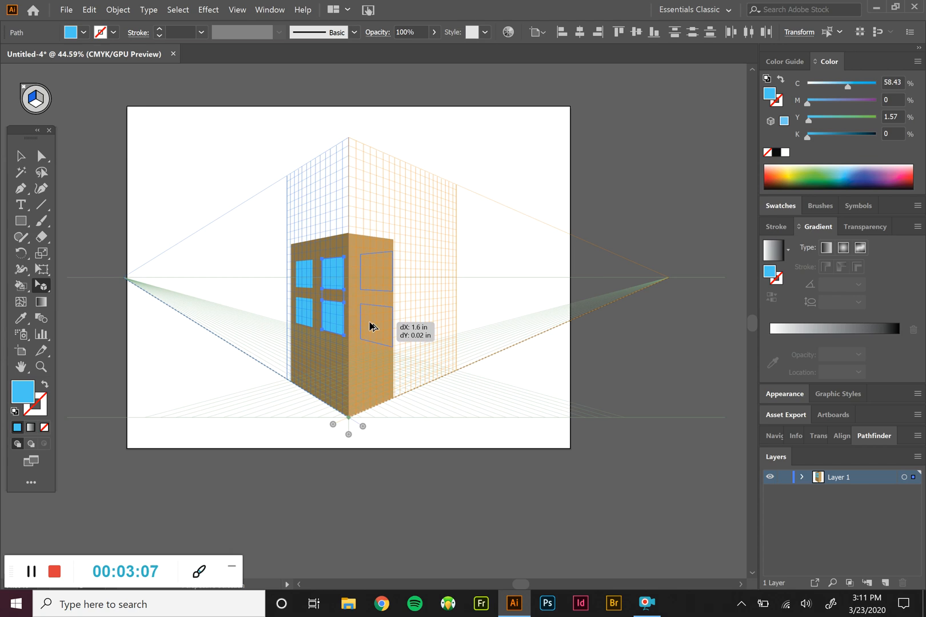
mouse_move(370, 326)
mouse_down()
mouse_move(353, 323)
mouse_move(367, 316)
mouse_up()
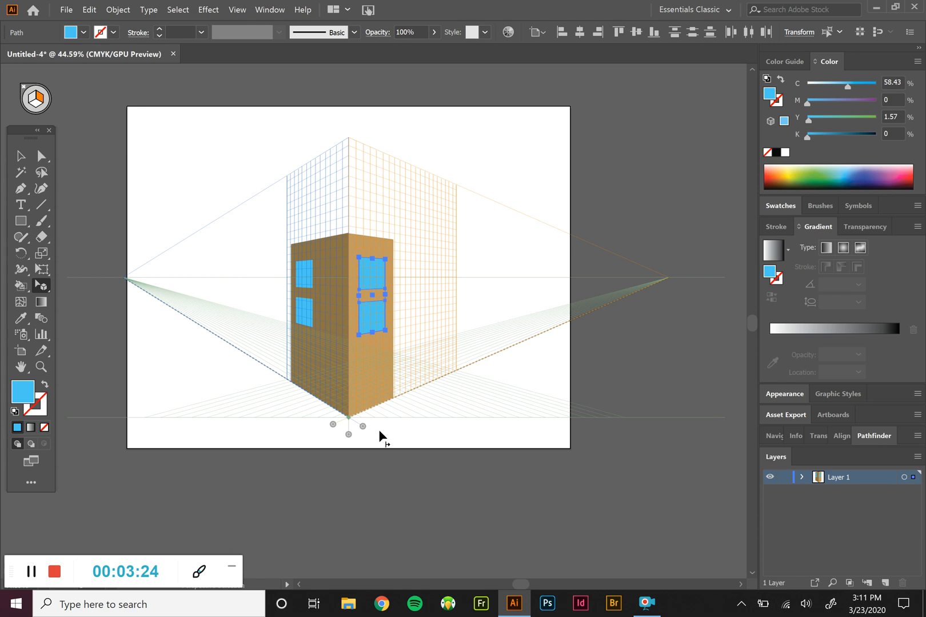
key(ctrl+z)
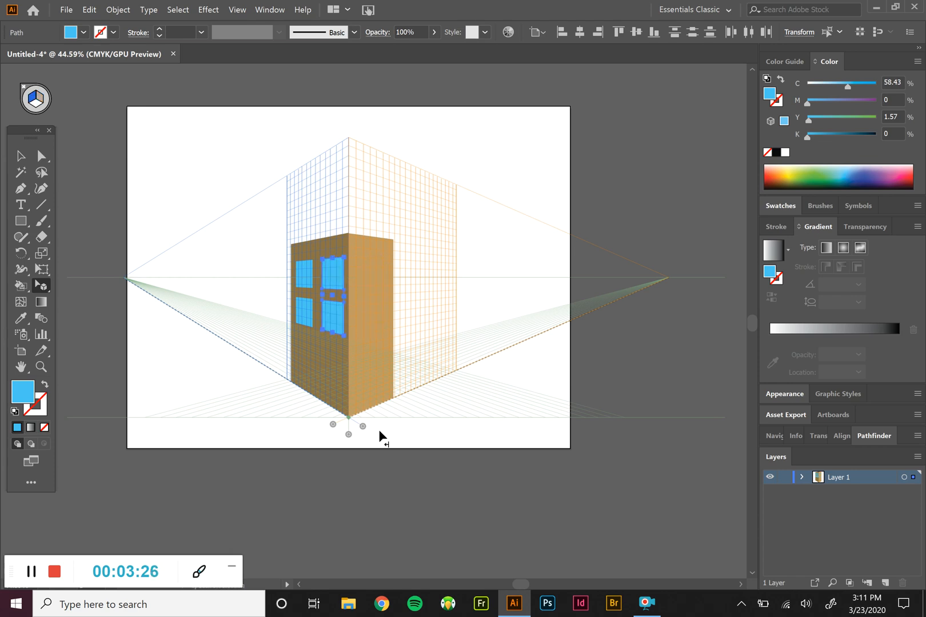
Copy the two selected windows onto the right grid plane, placing them on the upper part of the right wall
drag(334, 313, 373, 315)
key(3)
drag(371, 314, 372, 312)
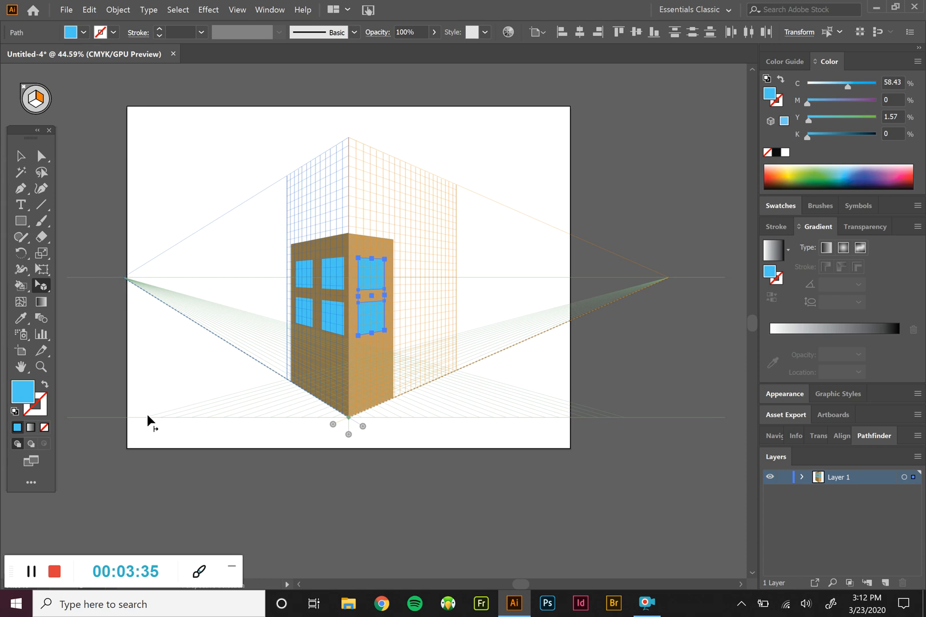
Lighten the right wall's two windows to light blue 6BDFF9 and deselect them
double_click(22, 393)
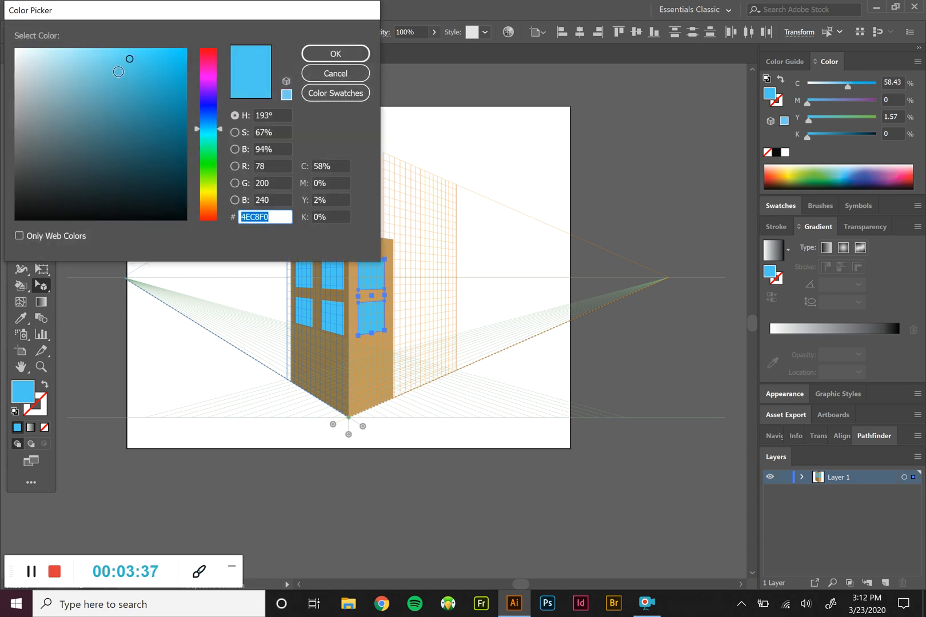
click(116, 53)
click(113, 51)
click(318, 50)
click(20, 155)
click(182, 169)
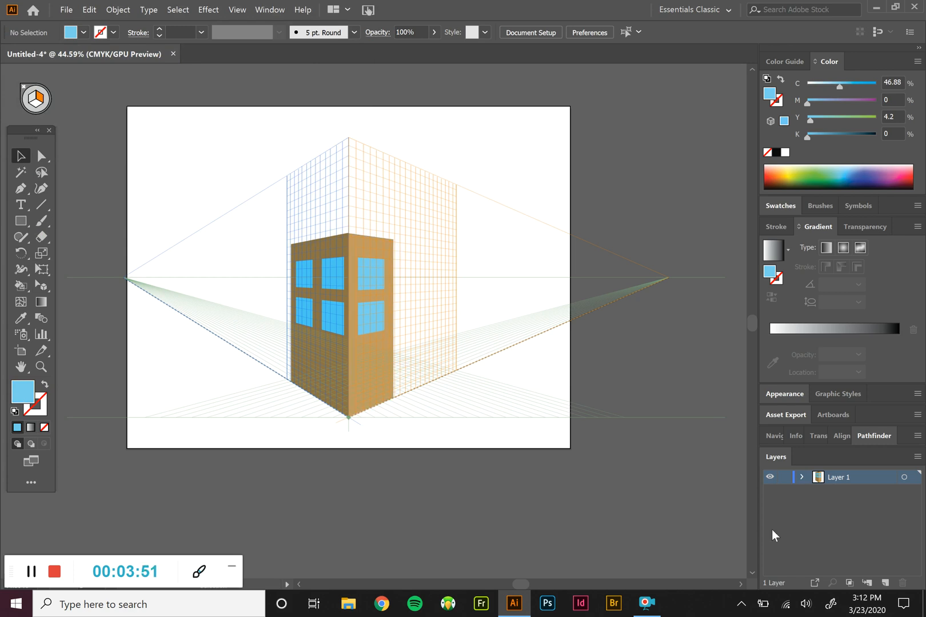
Add a new layer above the building's layer and set the fill colour to dark red 7A384B
click(884, 581)
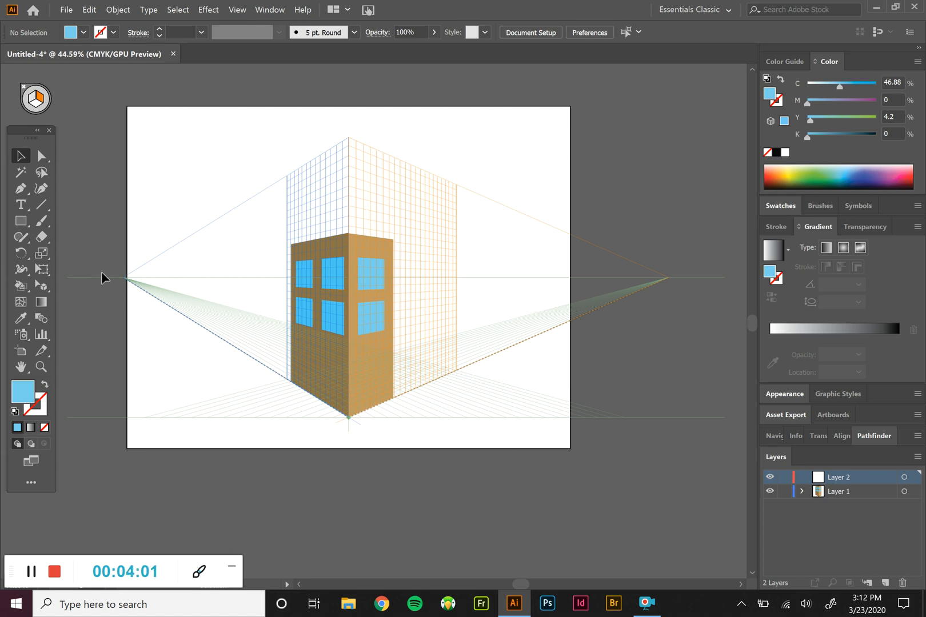
double_click(26, 391)
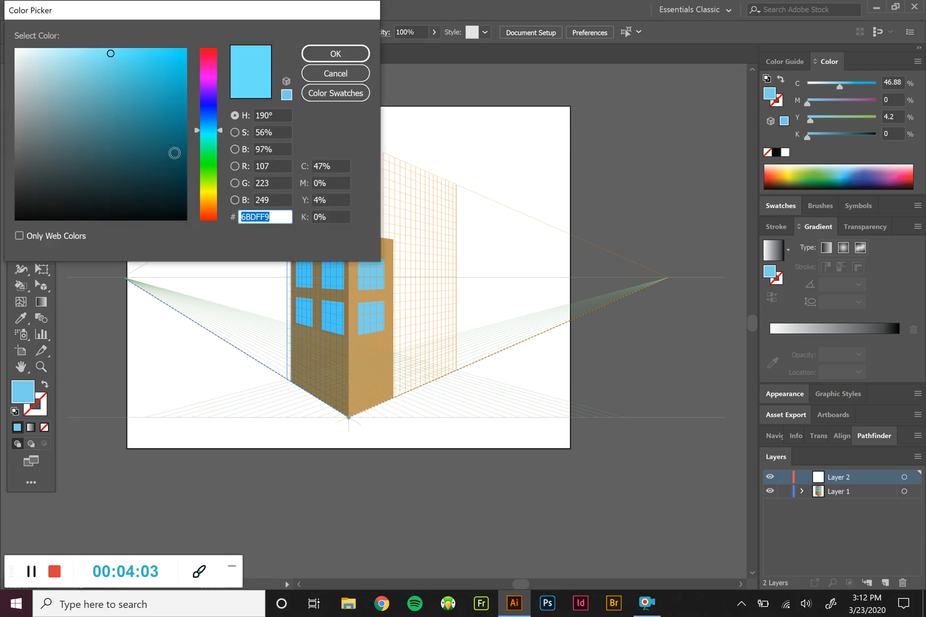
click(211, 56)
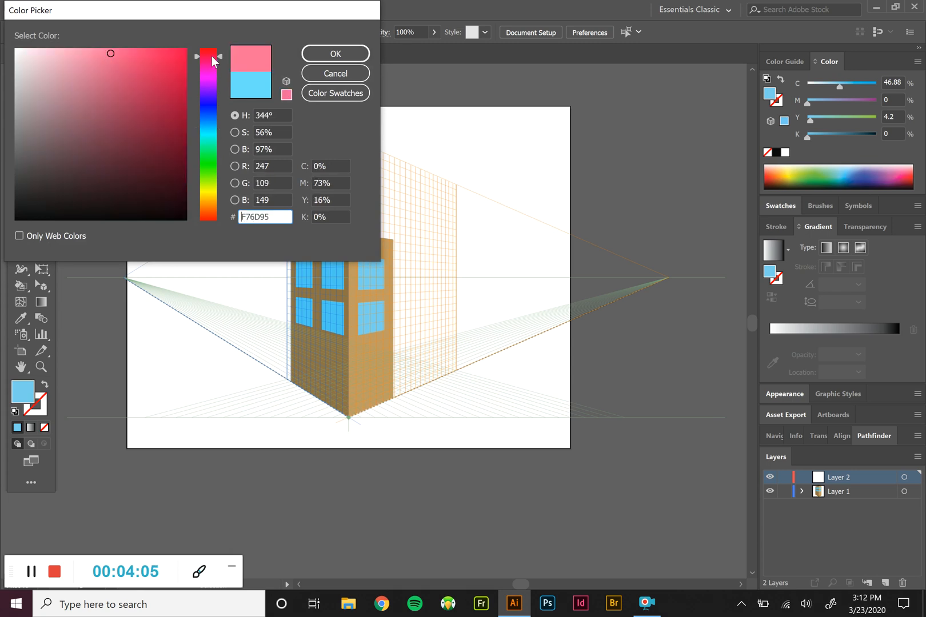
click(89, 150)
click(107, 139)
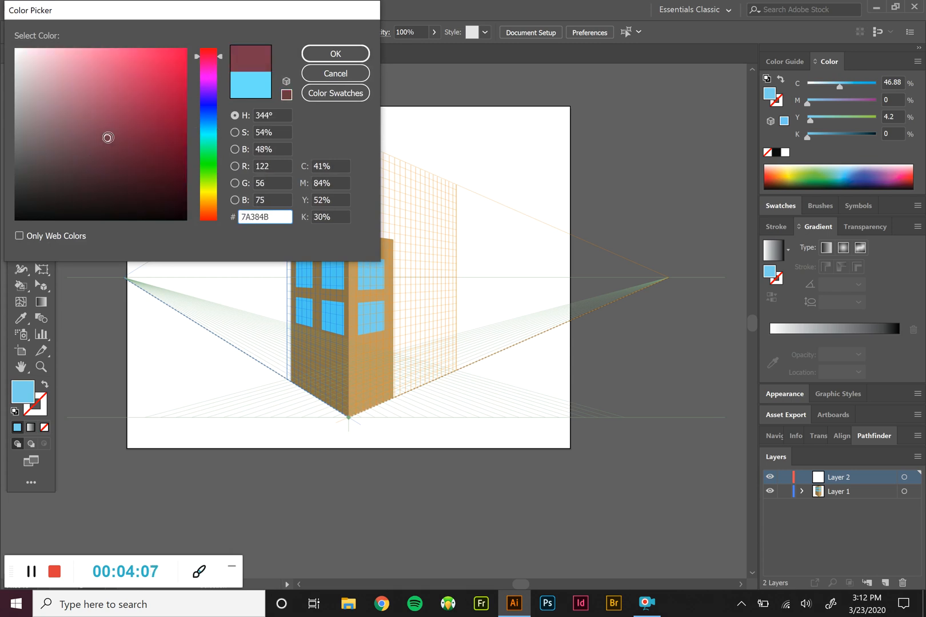
click(342, 55)
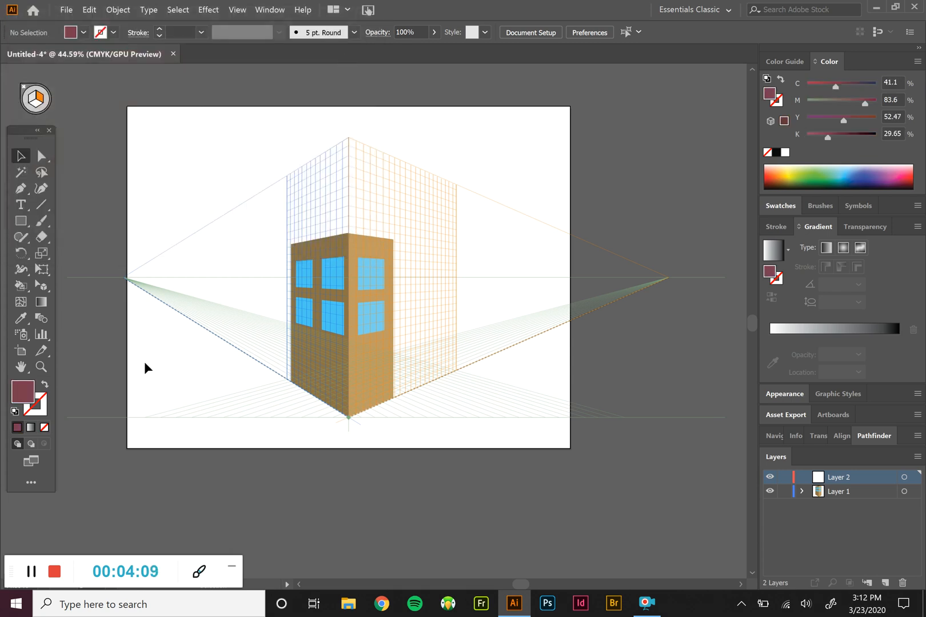
Draw a tall dark red rectangle on the left grid plane, behind and to the left of the brown building
click(21, 221)
click(33, 100)
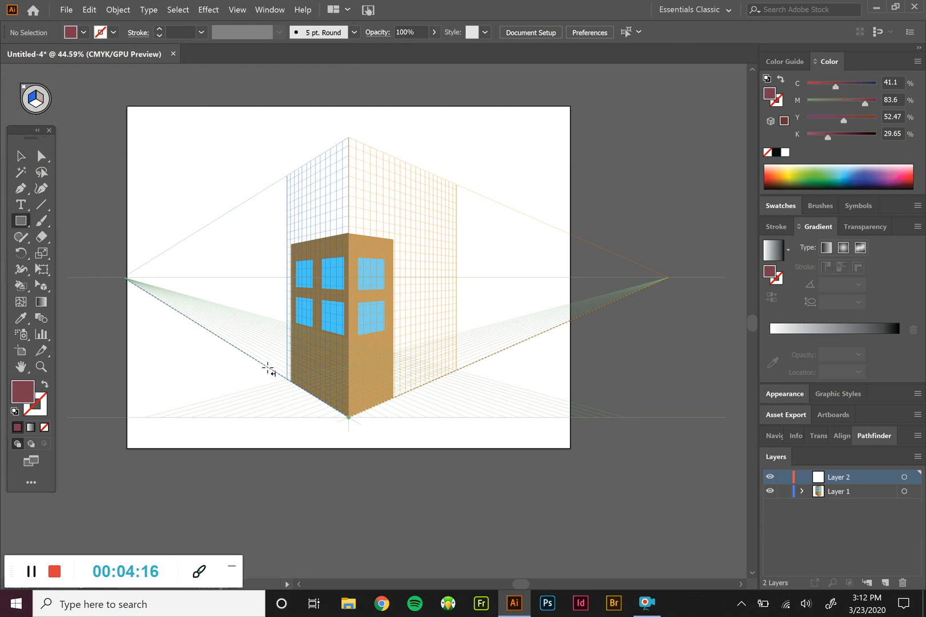
drag(267, 370, 230, 166)
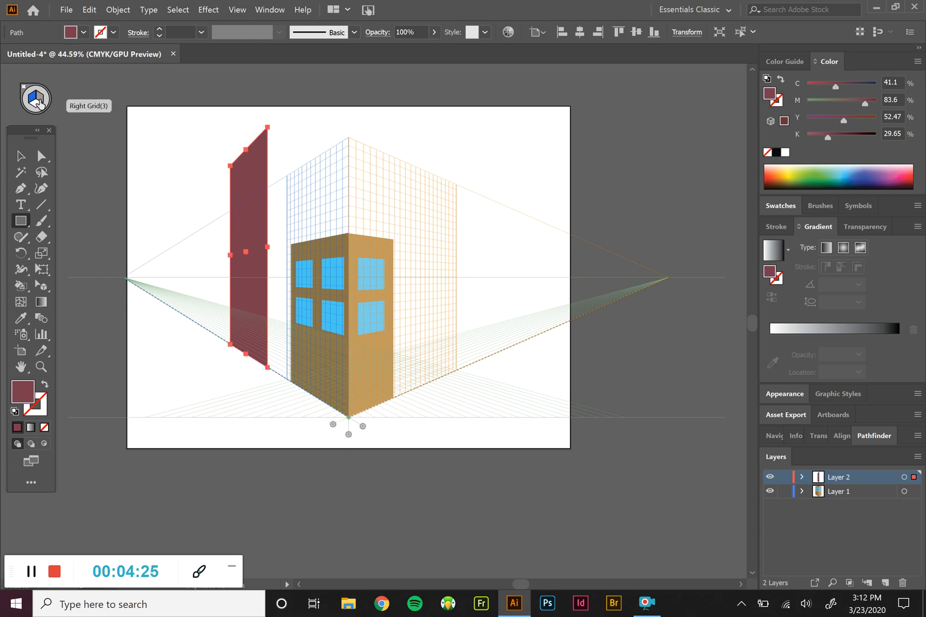
Draw the adjoining red wall on the right grid plane from the first wall's lower corner, and lighten its fill to AA5B75
click(40, 103)
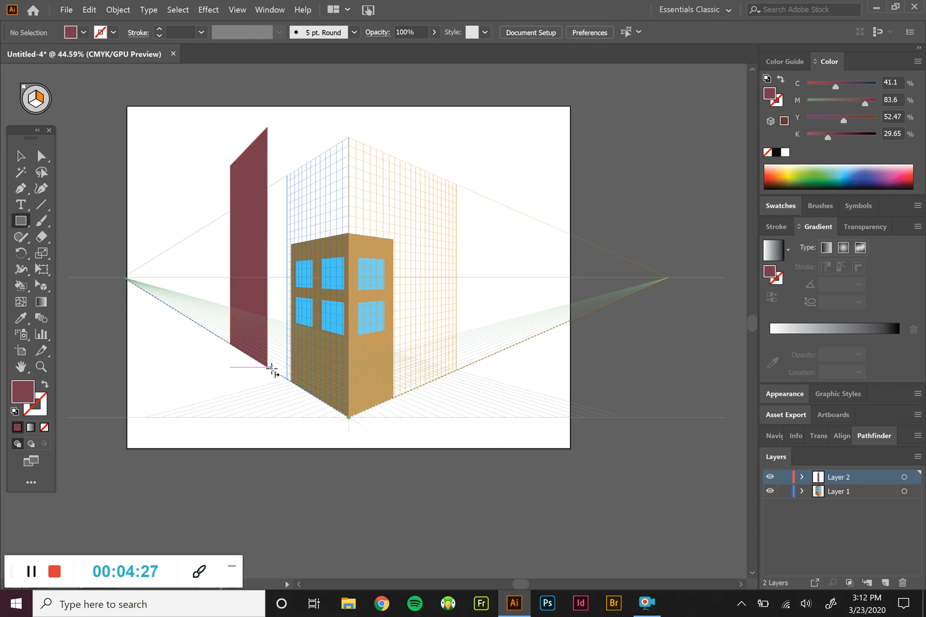
drag(267, 366, 326, 148)
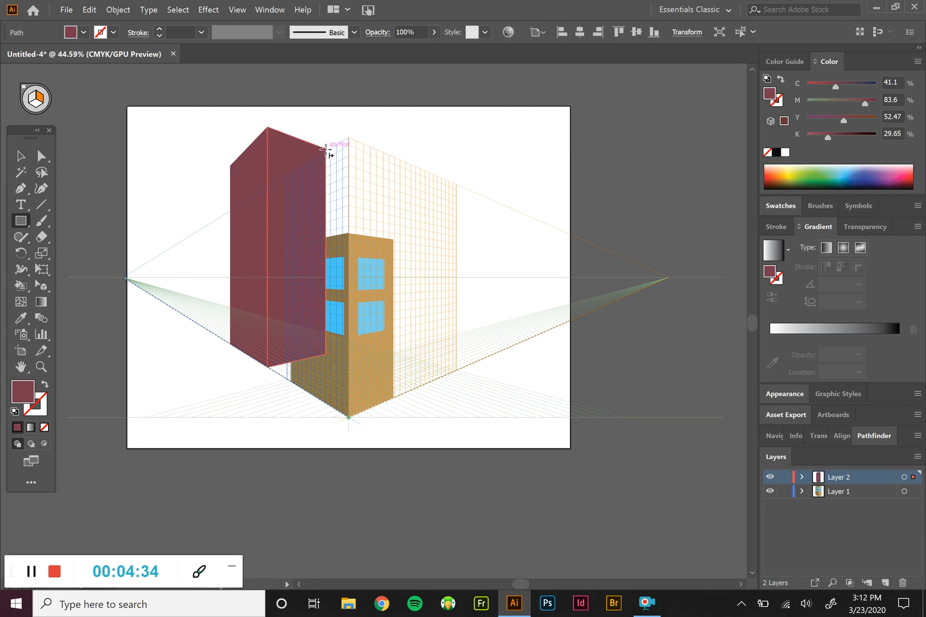
double_click(21, 392)
click(97, 105)
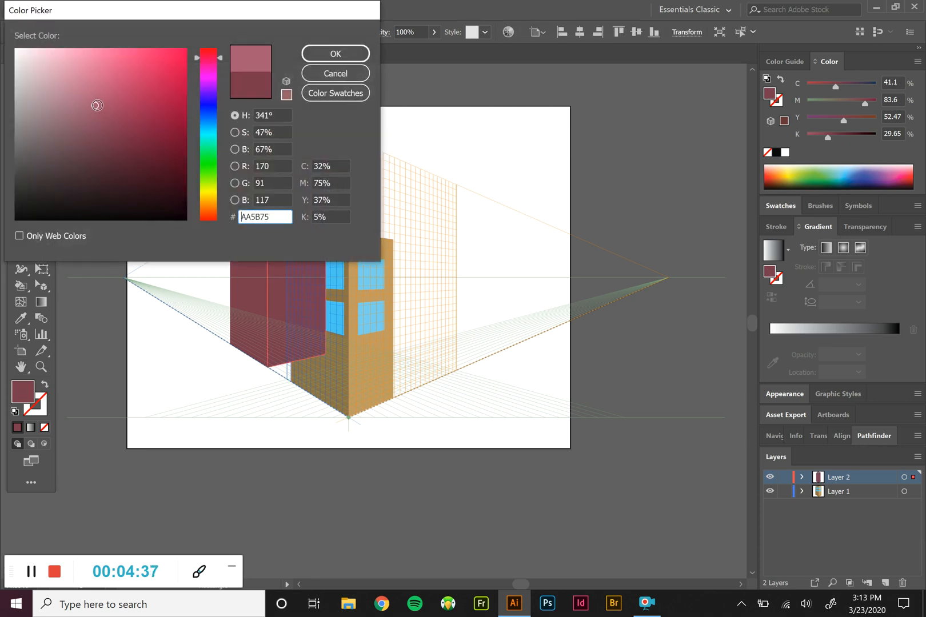
click(335, 53)
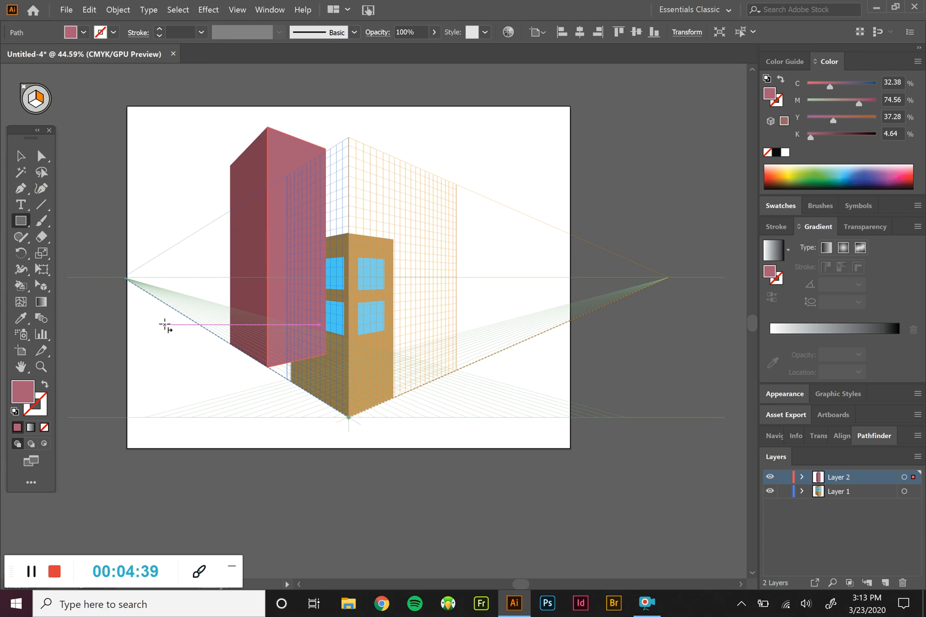
Deselect the red wall and move Layer 2 below Layer 1 so the red building sits behind the brown one
click(20, 155)
click(87, 171)
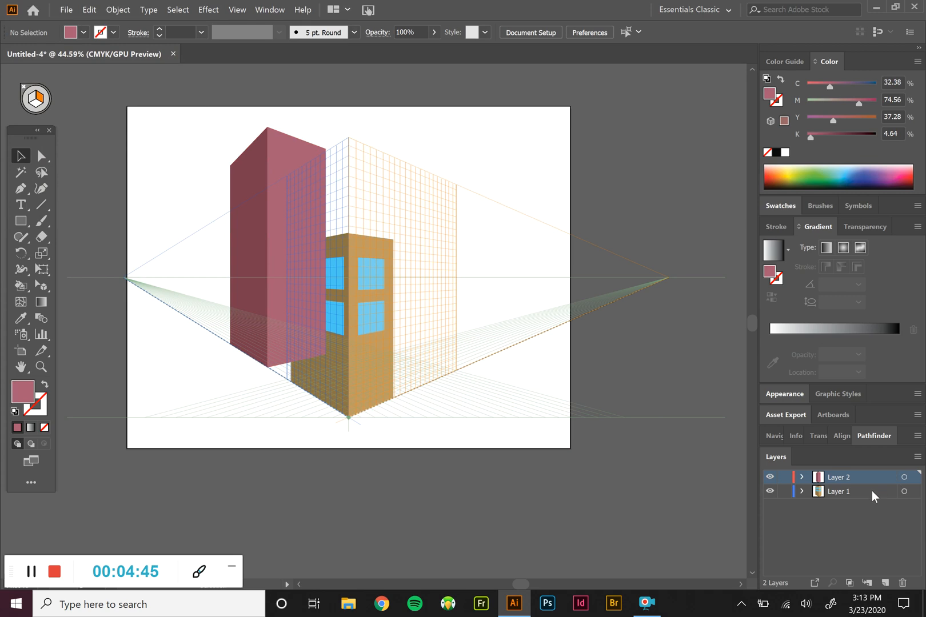
drag(871, 477, 868, 502)
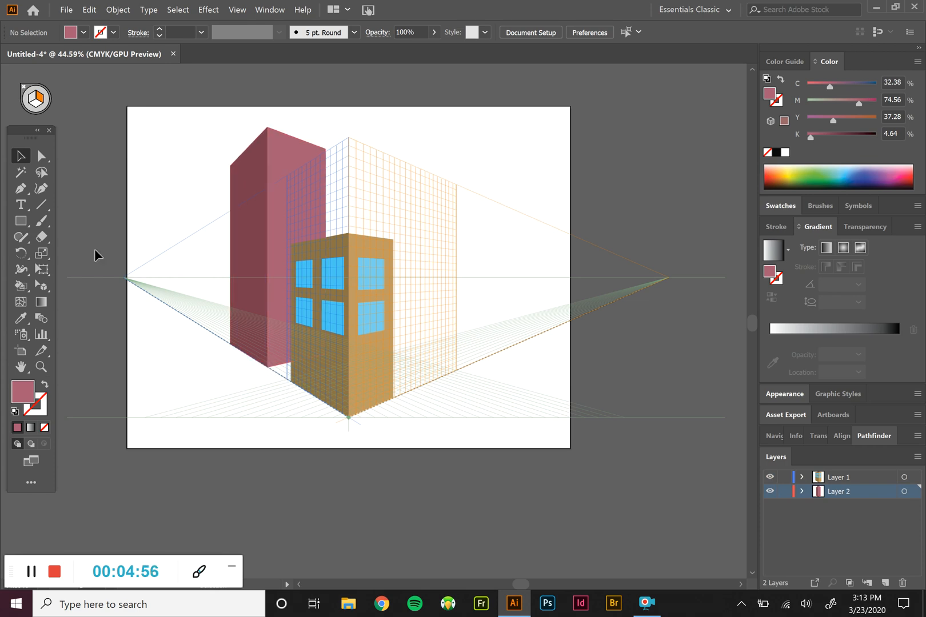
Add a new layer between the two building layers and name it Street
click(21, 221)
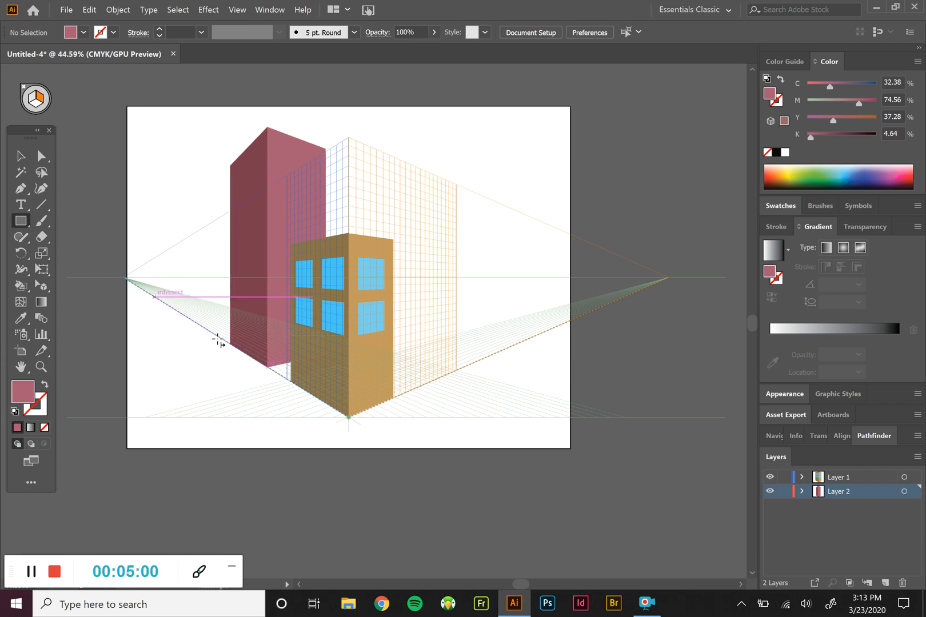
click(886, 582)
double_click(844, 491)
text(Street)
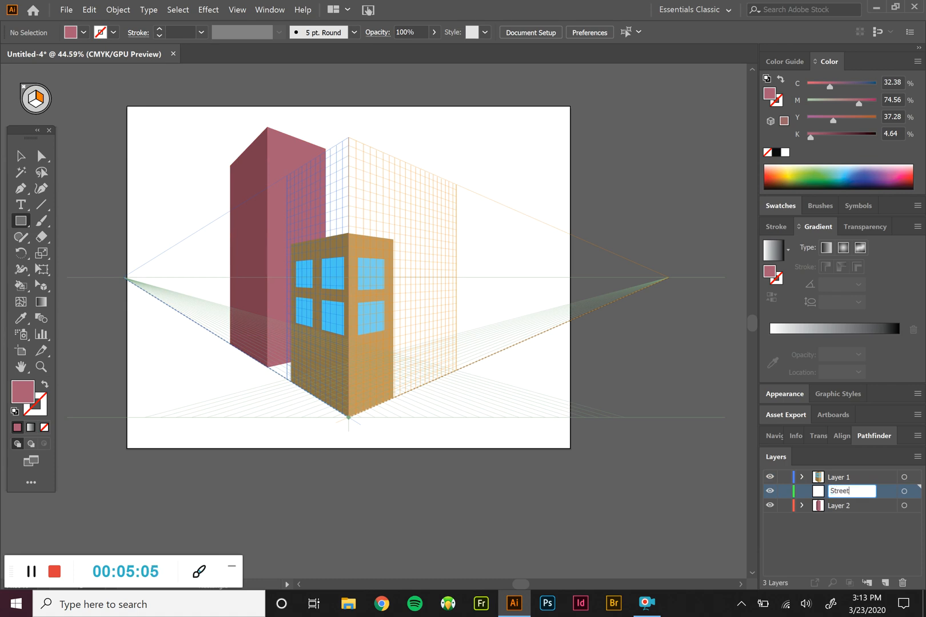
Rename Layer 2 as "Red building" and Layer 1 as "Main Building"
double_click(850, 504)
text(Re)
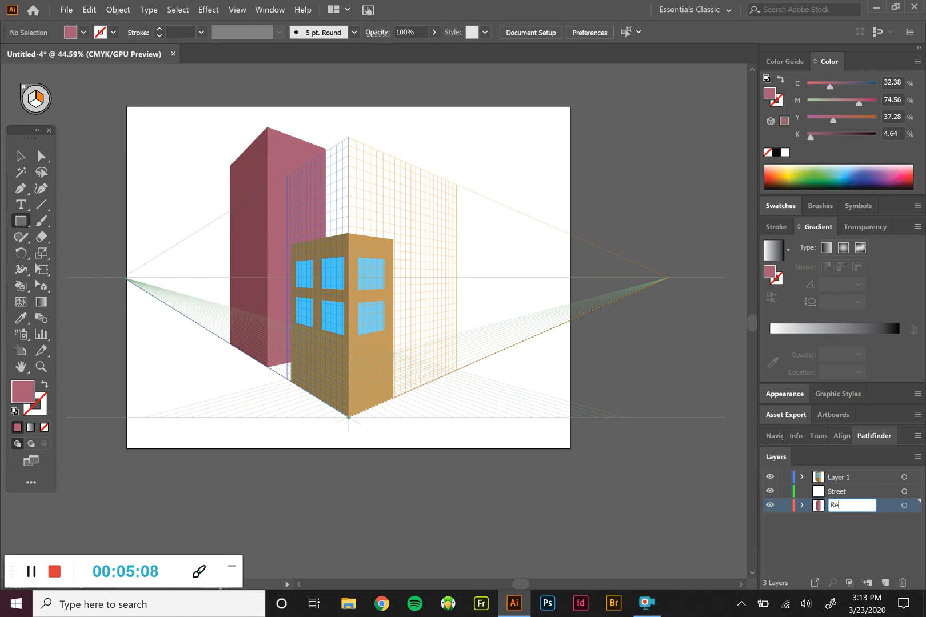
text(d building)
double_click(843, 478)
text(Main Building)
key(Return)
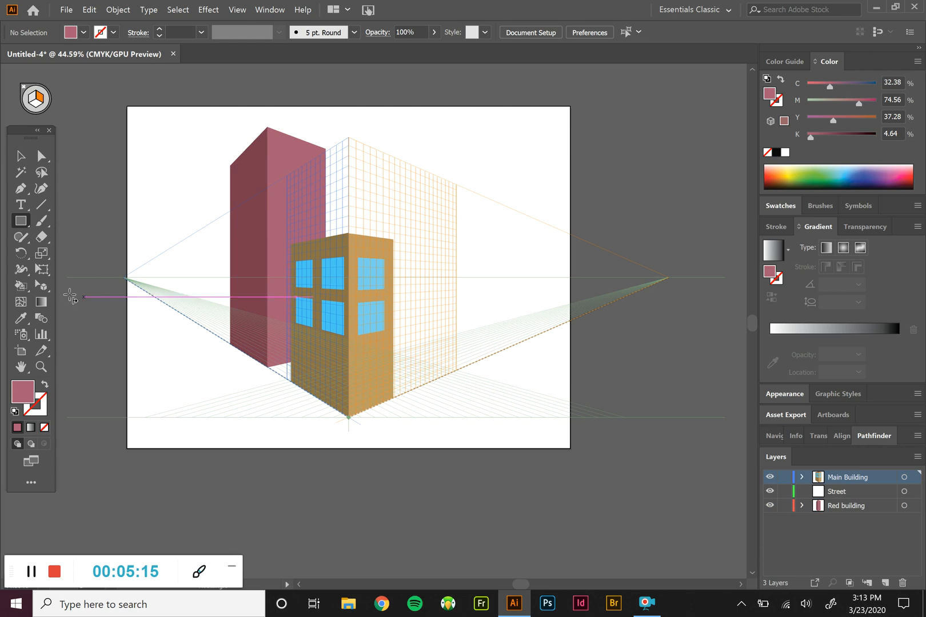
Activate the horizontal grid plane and set the fill colour to a dark neutral grey
click(36, 104)
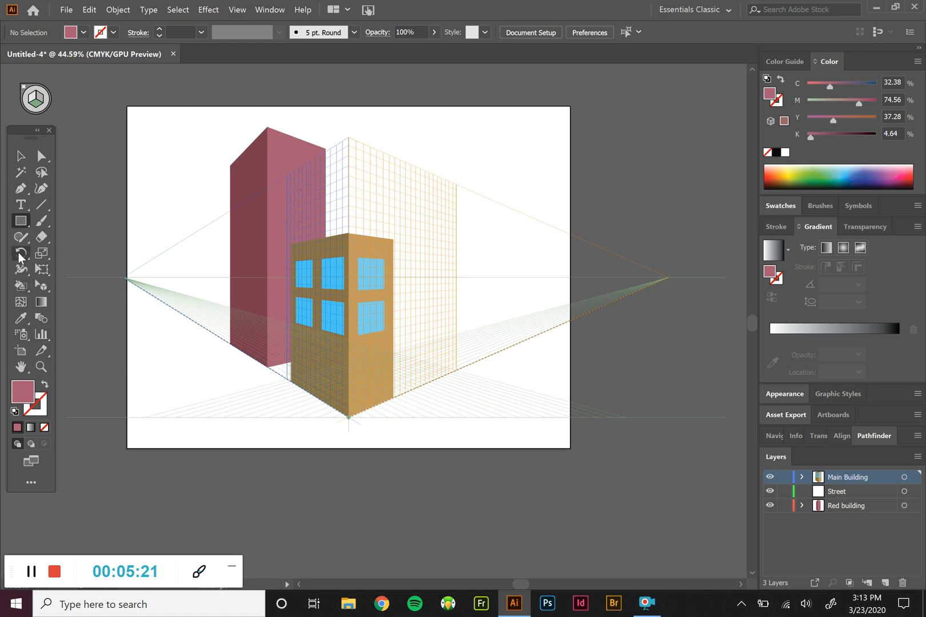
double_click(28, 397)
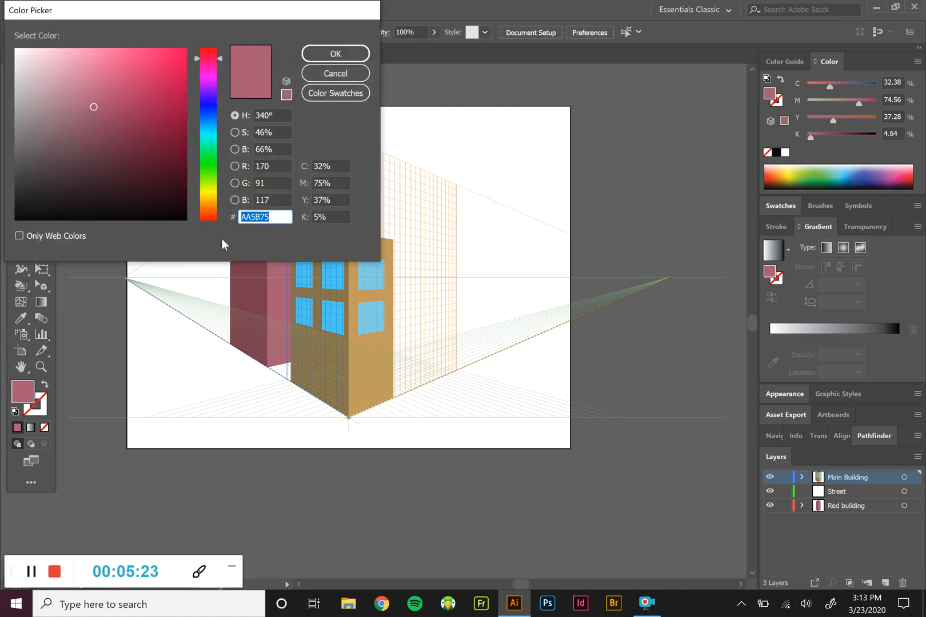
drag(39, 156, 16, 159)
click(336, 54)
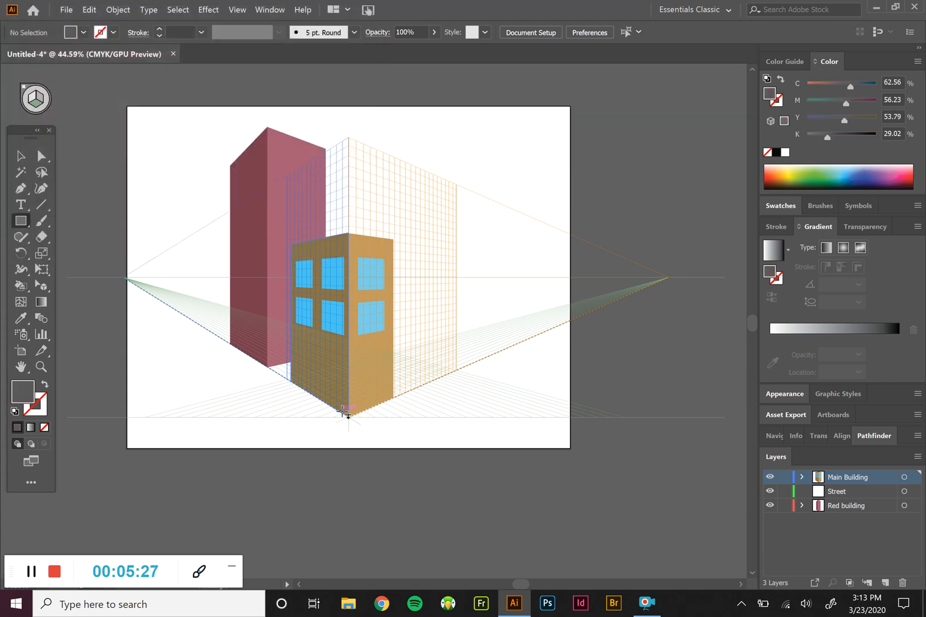
Draw a long sidewalk strip on the ground along the buildings' left side and a small ground patch between the two buildings
drag(347, 419, 171, 326)
key(Right)
key(Right)
key(Right)
key(Right)
key(Right)
key(Right)
key(Right)
key(Right)
key(Right)
key(Right)
key(Left)
key(Left)
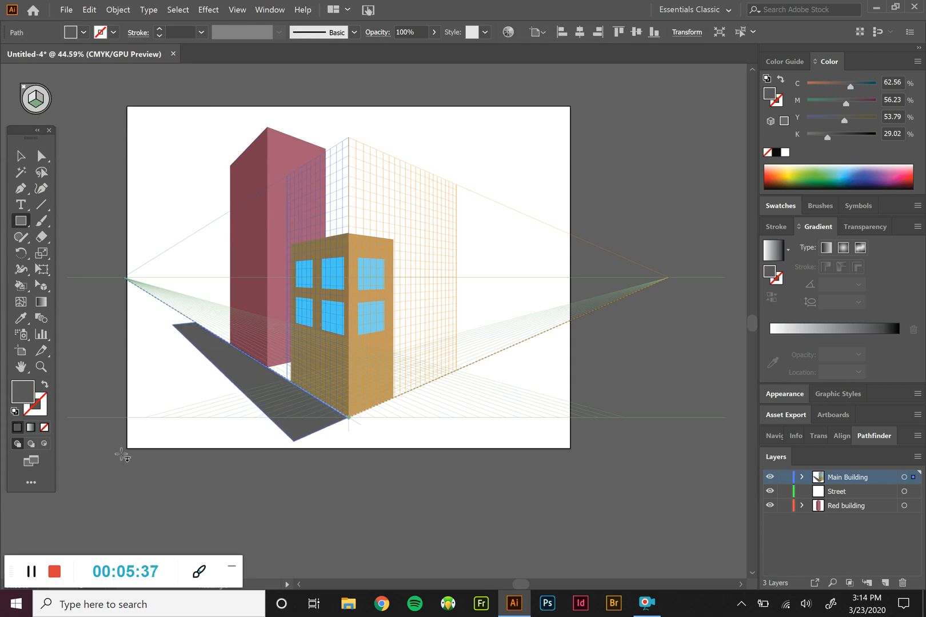
drag(270, 368, 330, 376)
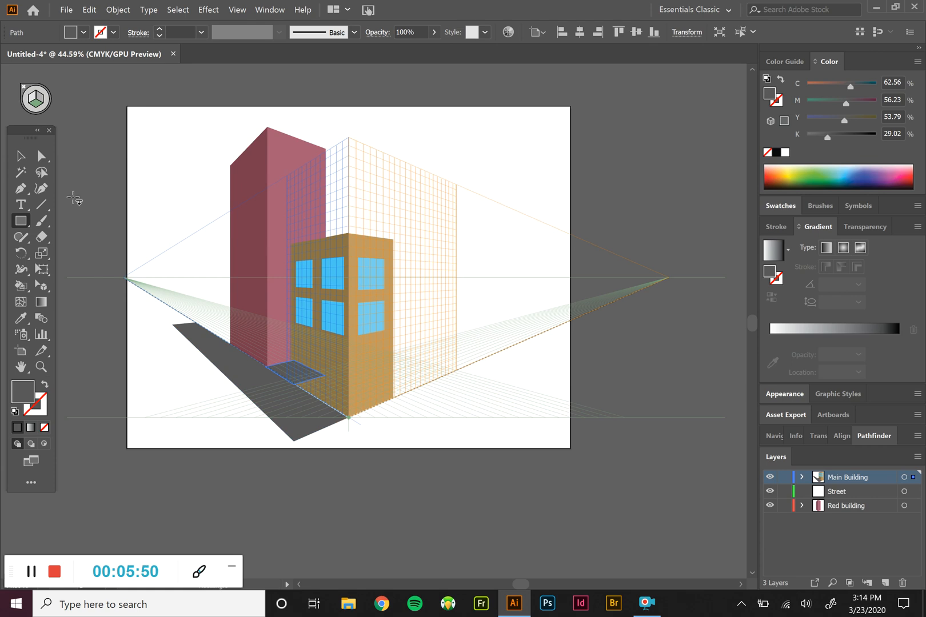
Select both grey ground shapes, send them to the Street layer, and deselect them
click(20, 155)
click(103, 173)
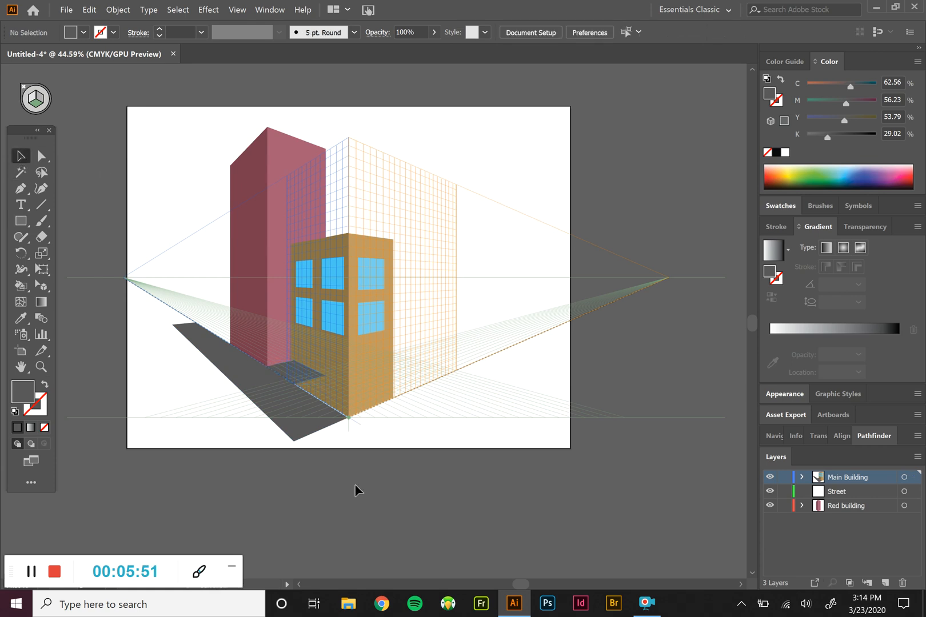
click(278, 372)
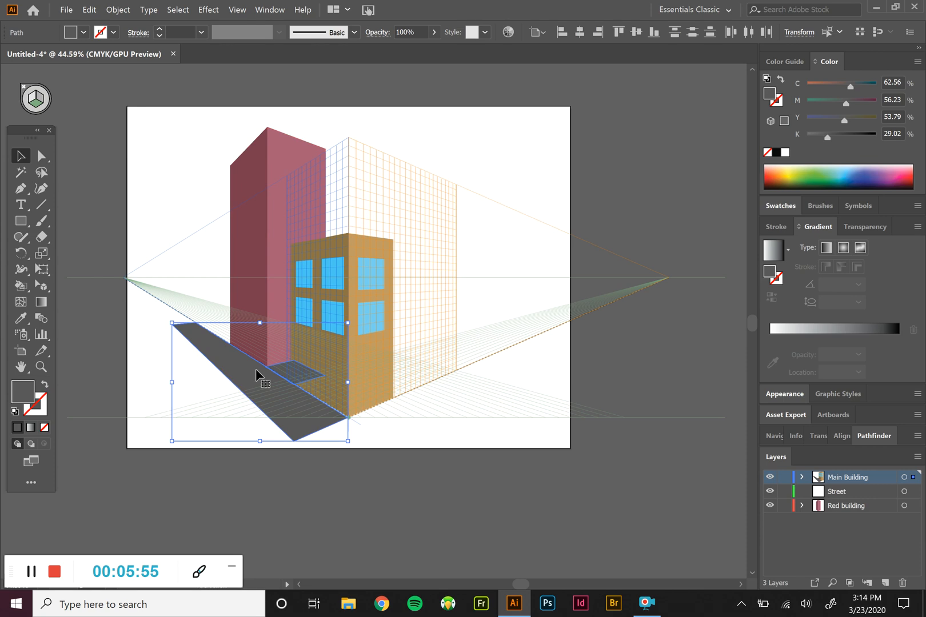
click(840, 497)
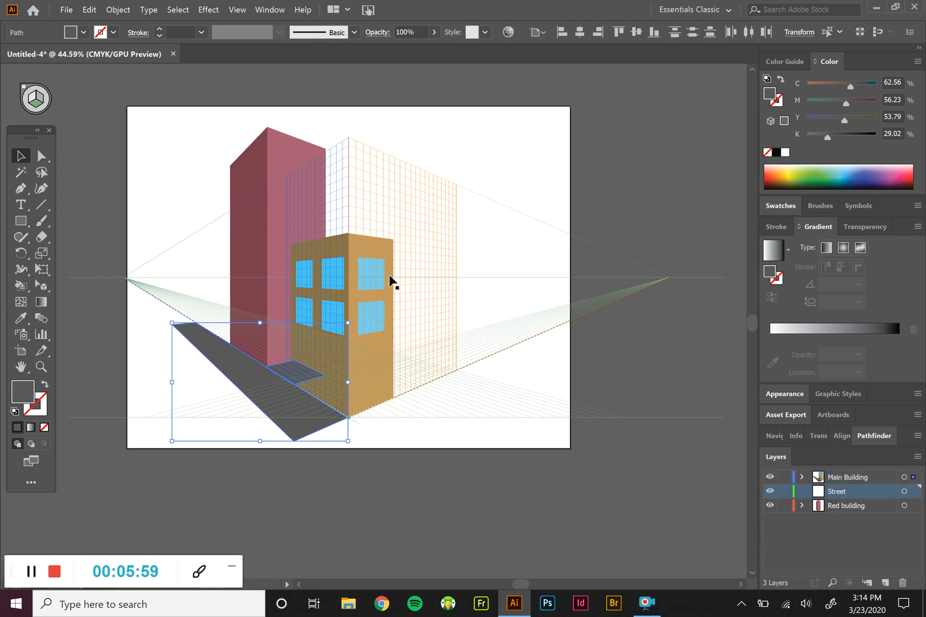
click(117, 9)
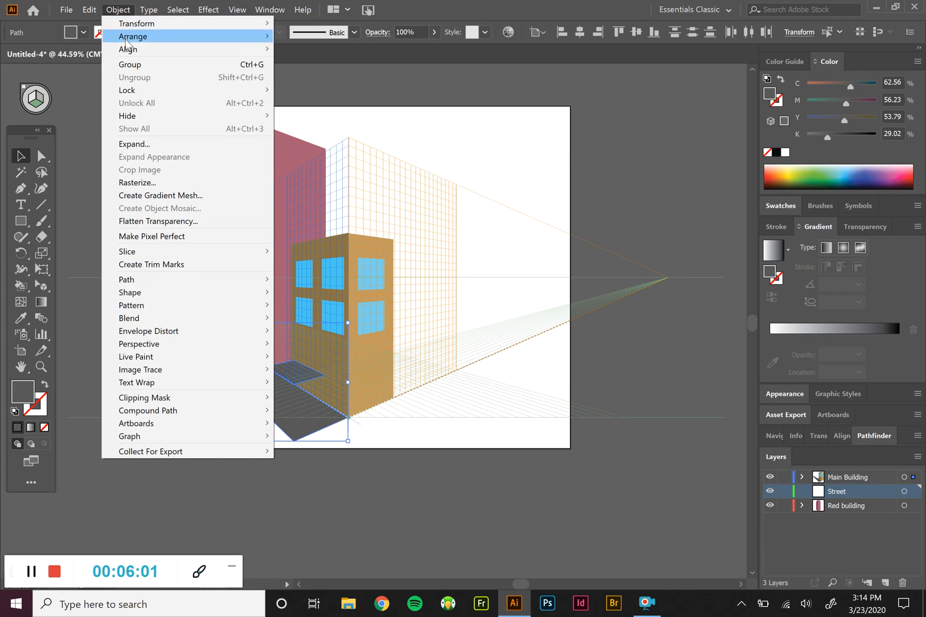
mouse_move(129, 40)
click(329, 90)
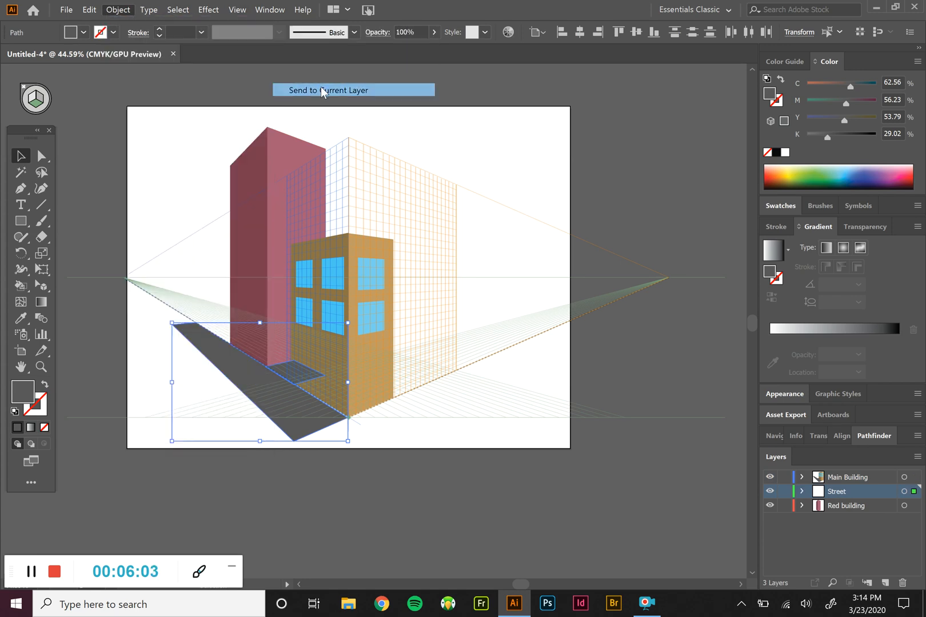
click(689, 506)
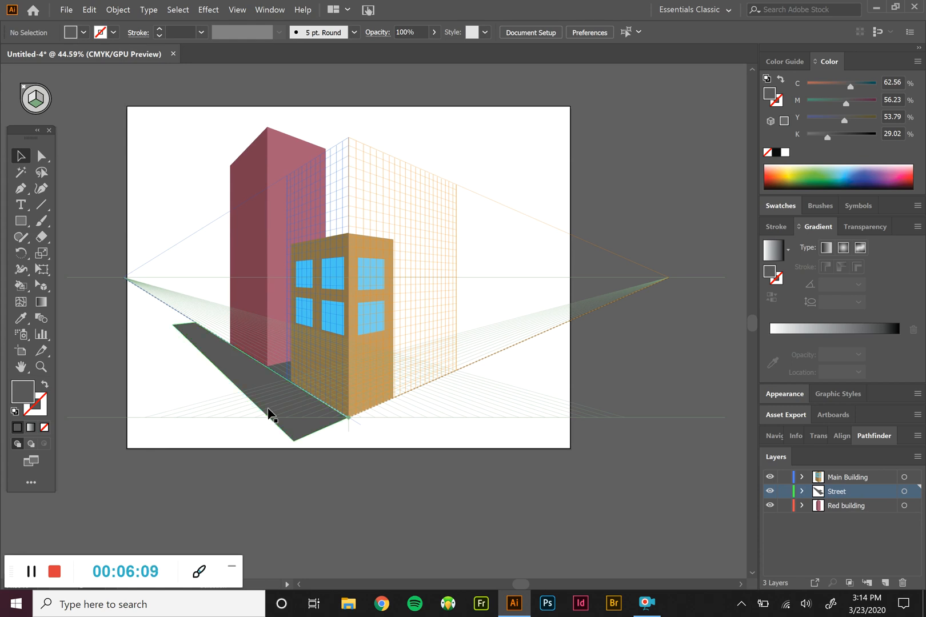
Recolour both sidewalk shapes to light grey CCC8CA and deselect them
click(271, 383)
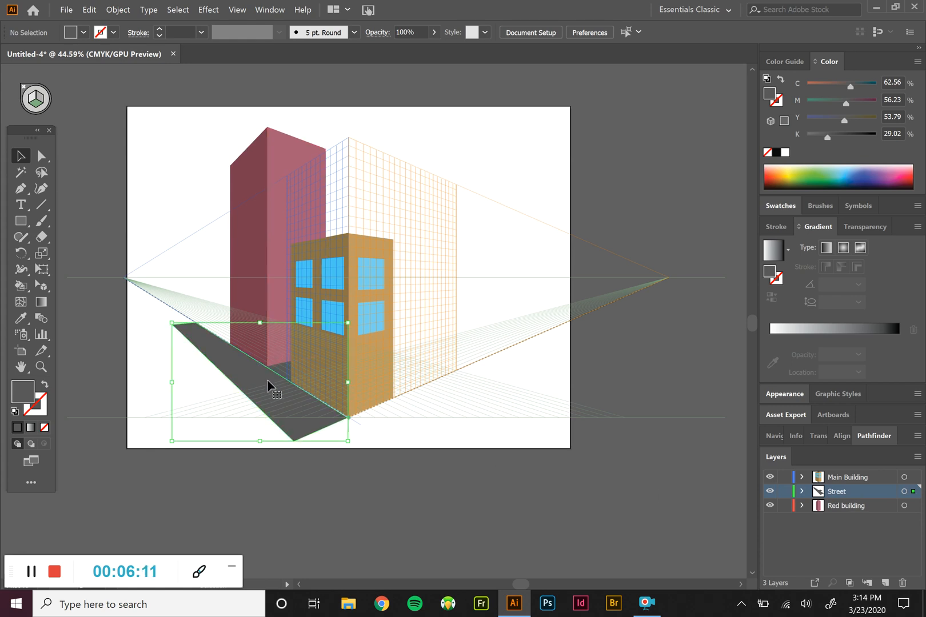
double_click(27, 398)
click(19, 95)
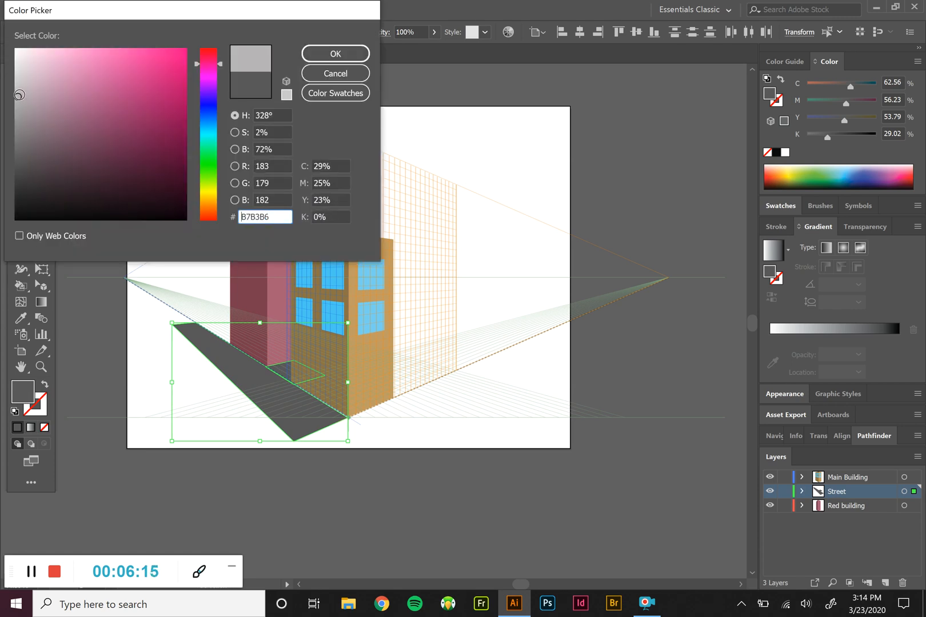
drag(19, 95, 19, 79)
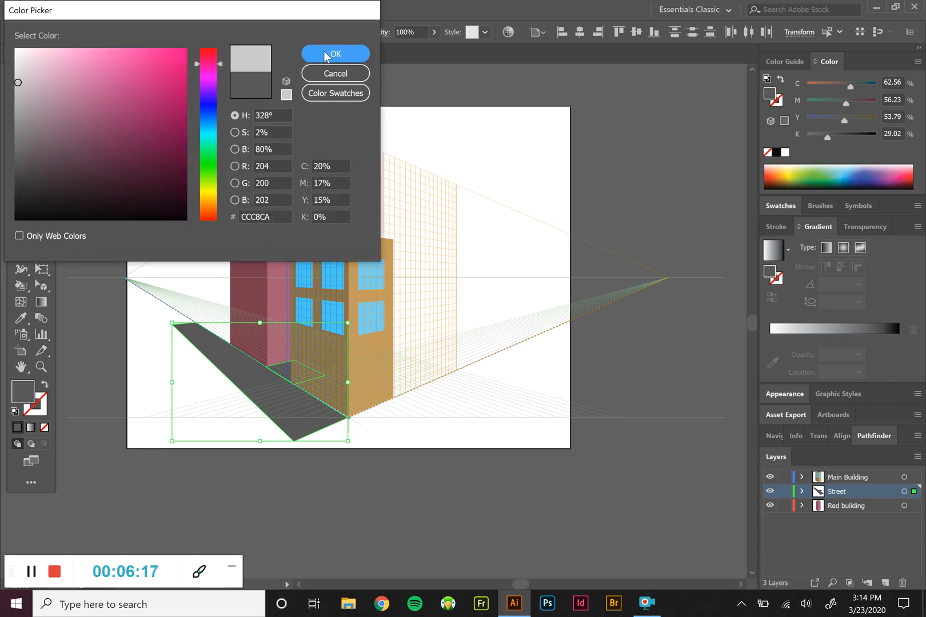
click(323, 51)
click(92, 335)
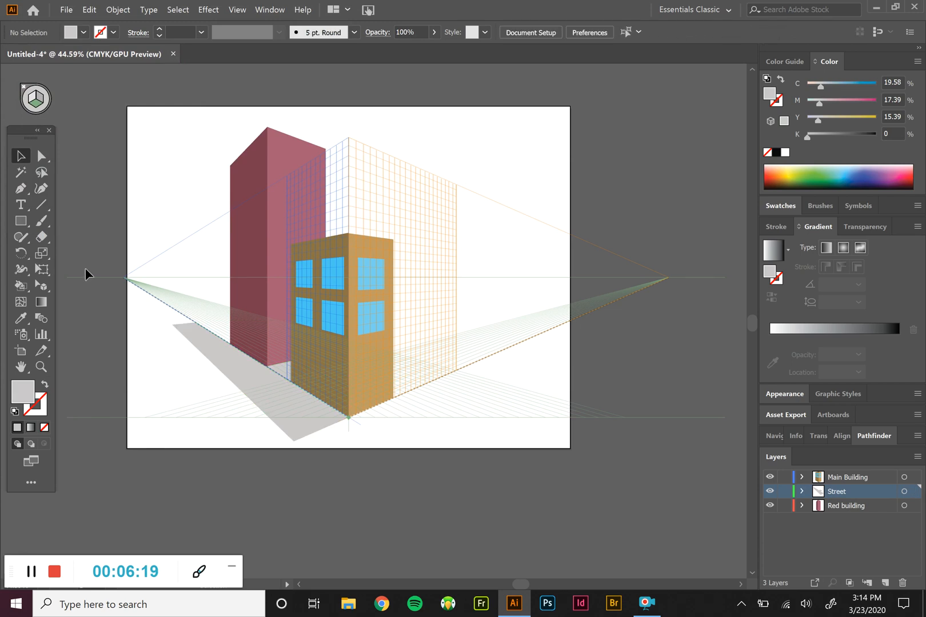
Draw a thin curb face on the left grid plane along the sidewalk's outer edge and fill it with grey 7C7B7C
click(22, 221)
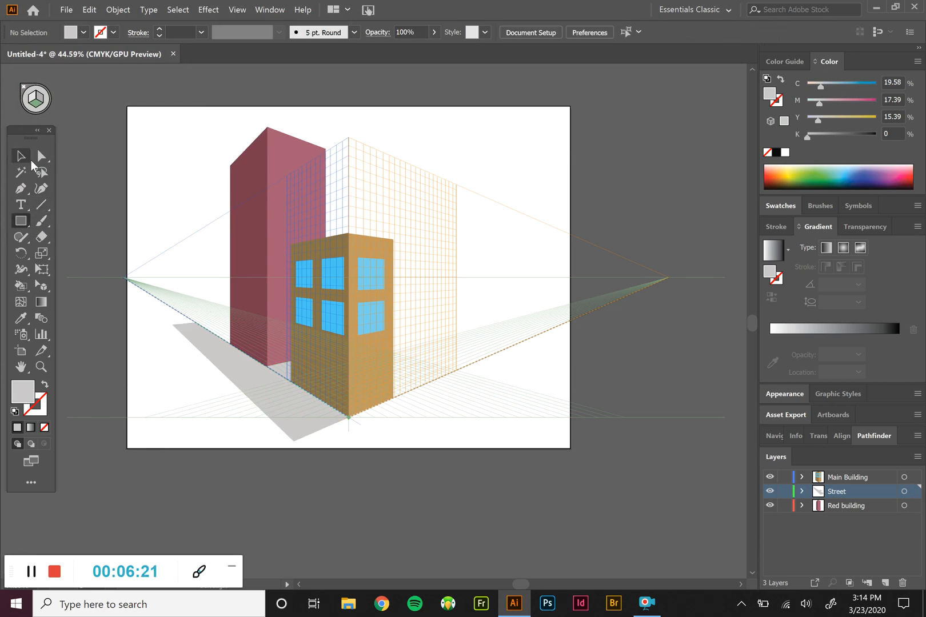
click(31, 102)
drag(182, 323, 293, 452)
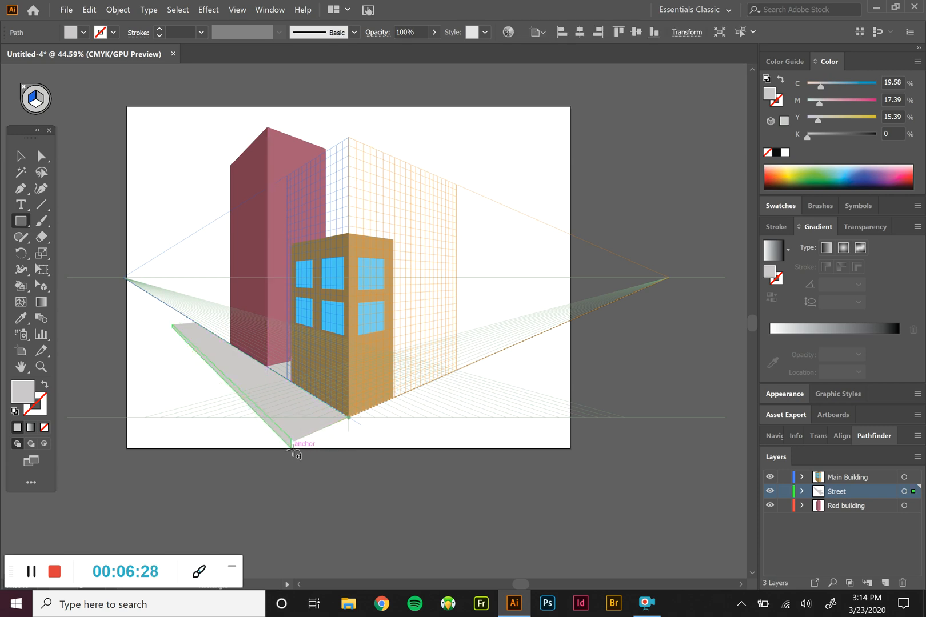
double_click(14, 394)
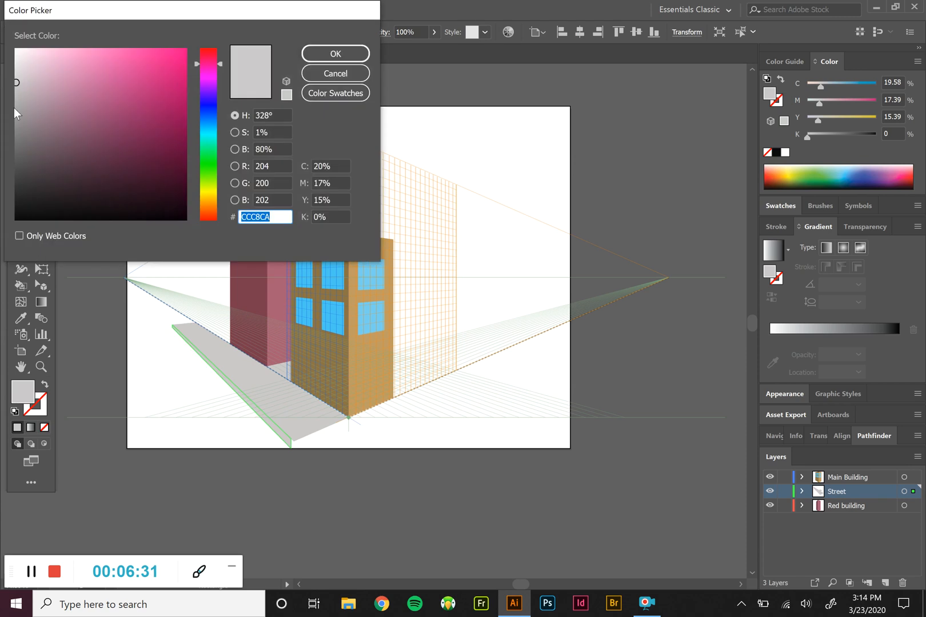
drag(17, 116, 16, 135)
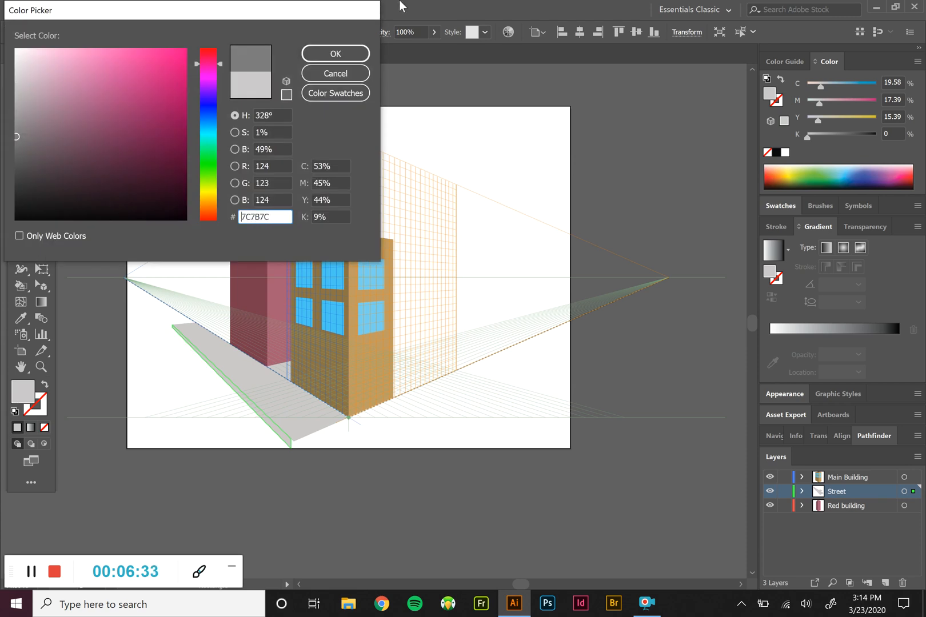
click(348, 54)
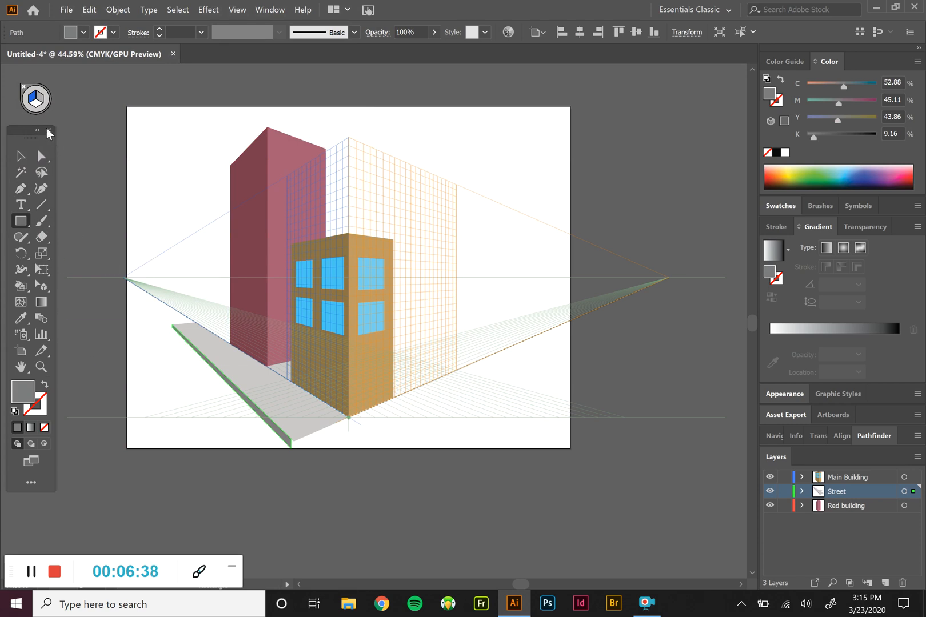
Draw a large grey road on the horizontal grid plane from the curb's near corner past the artboard's left edge, and deselect it
click(35, 107)
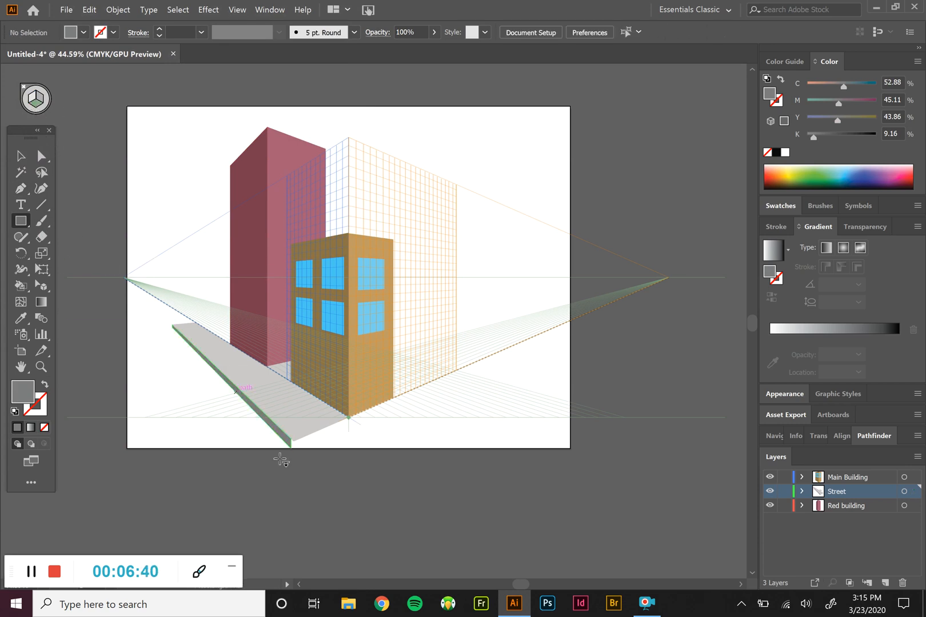
drag(291, 448, 108, 304)
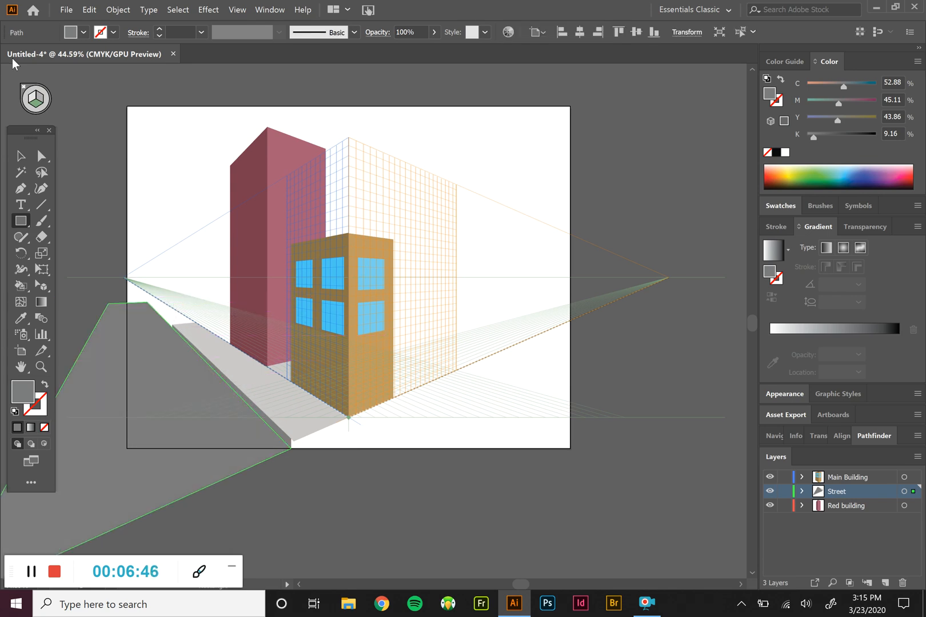
click(21, 156)
click(87, 155)
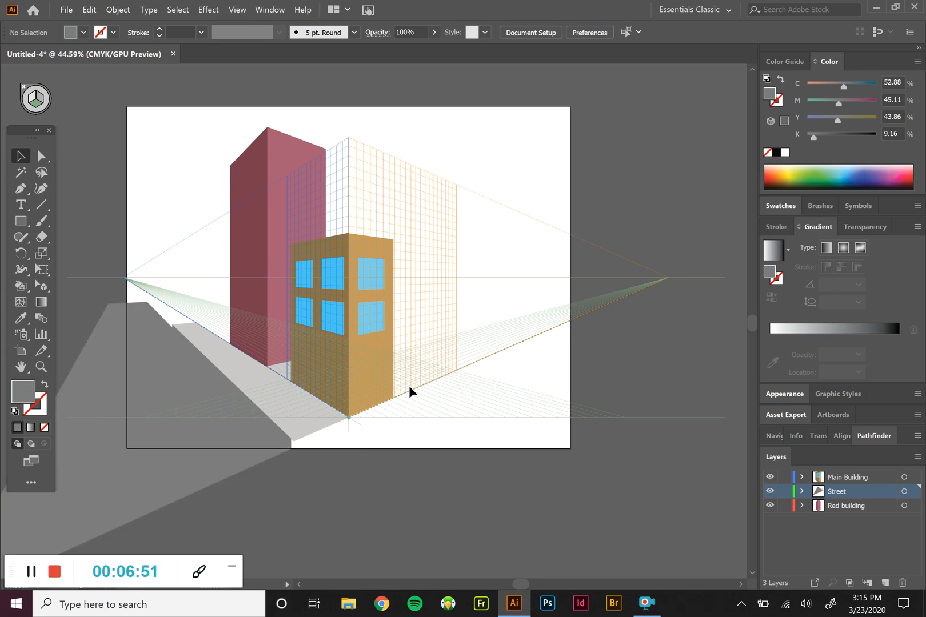
Recolour the thin curb face along the sidewalk's outer edge to lighter grey 9E9D9E and deselect it
click(271, 439)
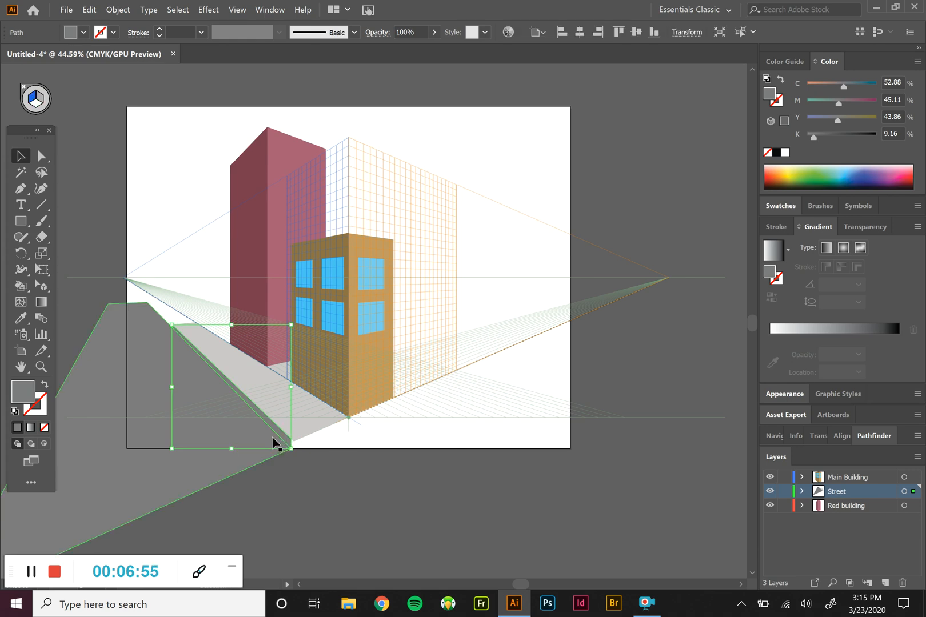
double_click(31, 398)
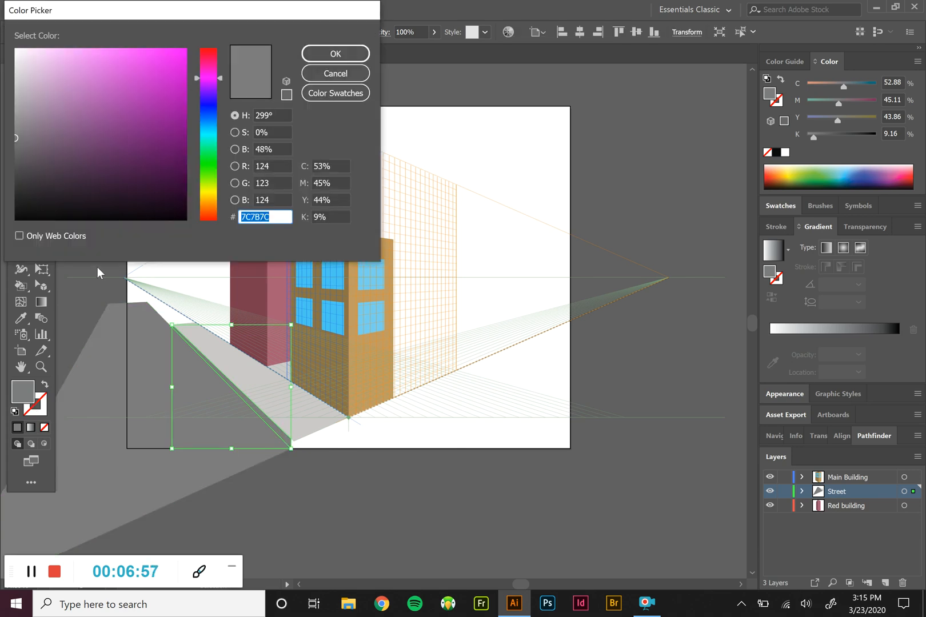
mouse_move(15, 138)
mouse_down()
mouse_move(17, 155)
mouse_move(16, 113)
mouse_up()
click(337, 54)
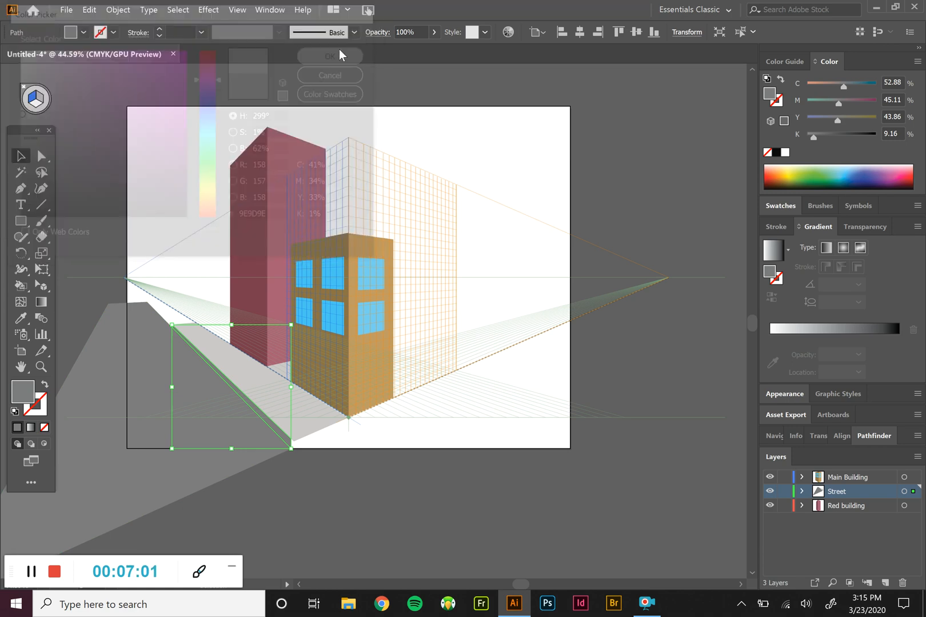
click(642, 495)
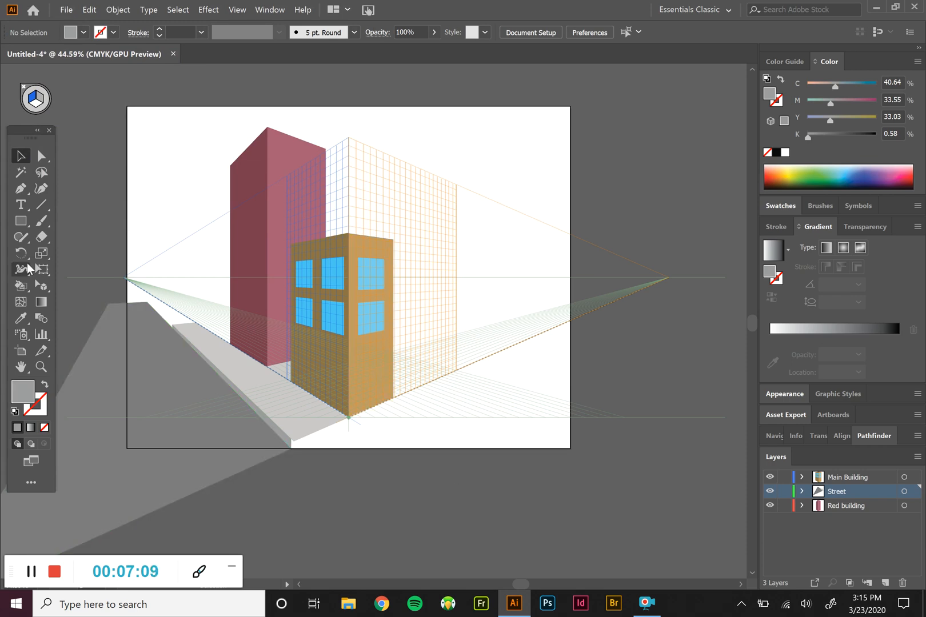
With no perspective plane active, draw five overlapping circles near the artboard's right edge as a tree's foliage
click(21, 220)
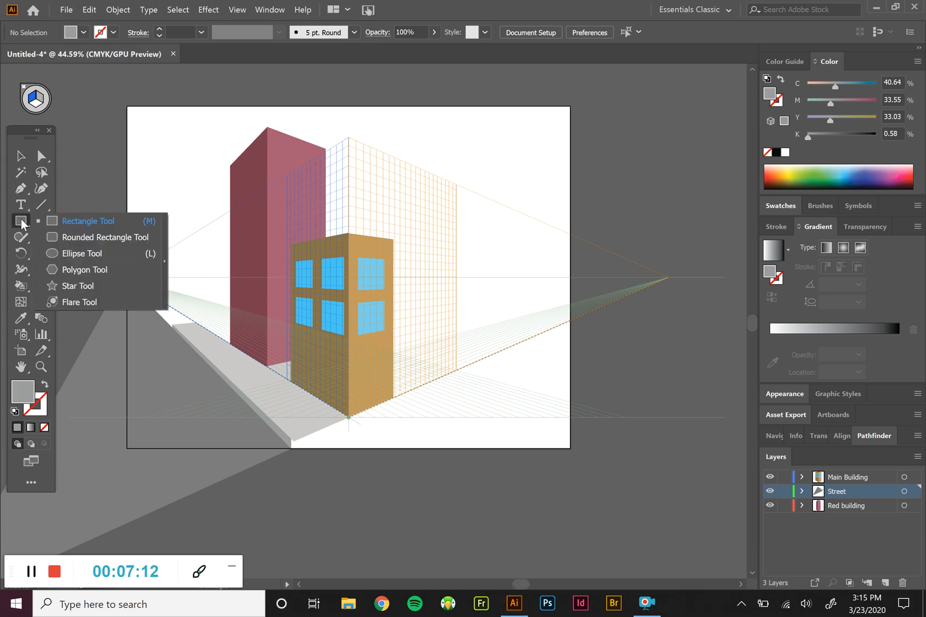
click(79, 254)
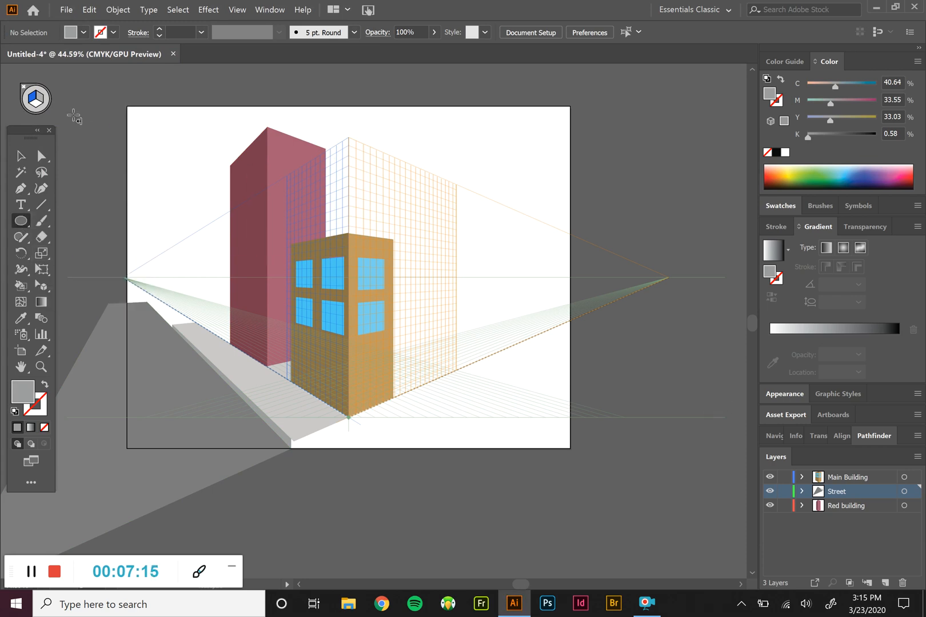
click(47, 101)
drag(519, 246, 570, 302)
drag(507, 276, 555, 325)
drag(497, 273, 545, 322)
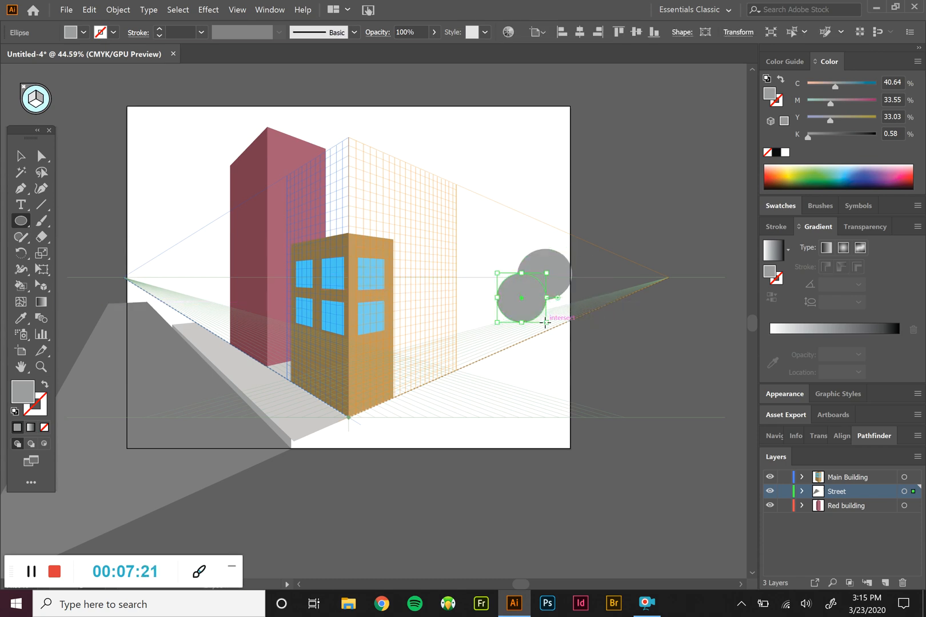
drag(497, 347, 550, 296)
drag(601, 355, 531, 284)
drag(611, 262, 551, 331)
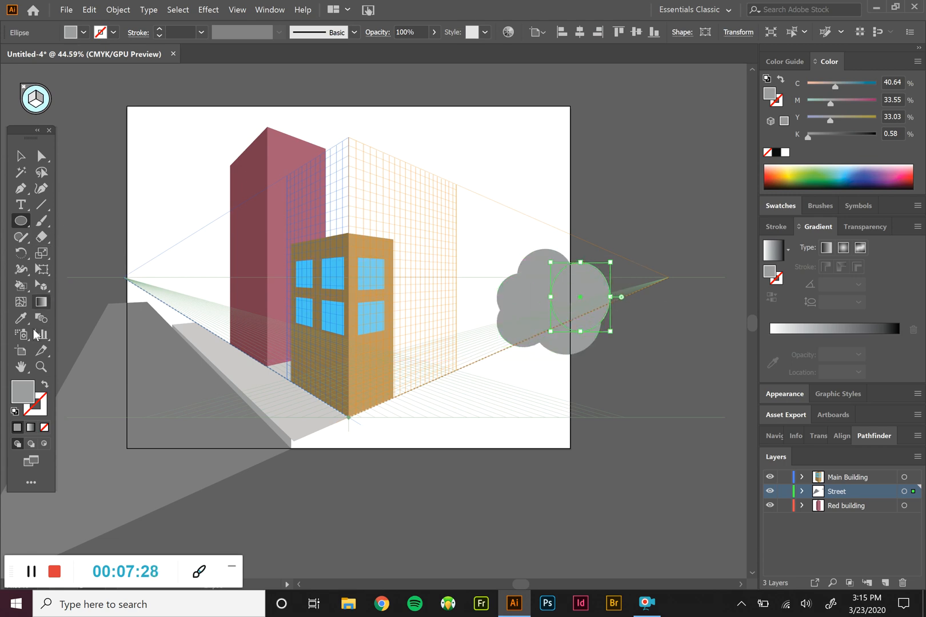
Select all the foliage circles and merge them into one cloud-like shape with Shape Builder
click(29, 158)
drag(494, 241, 613, 368)
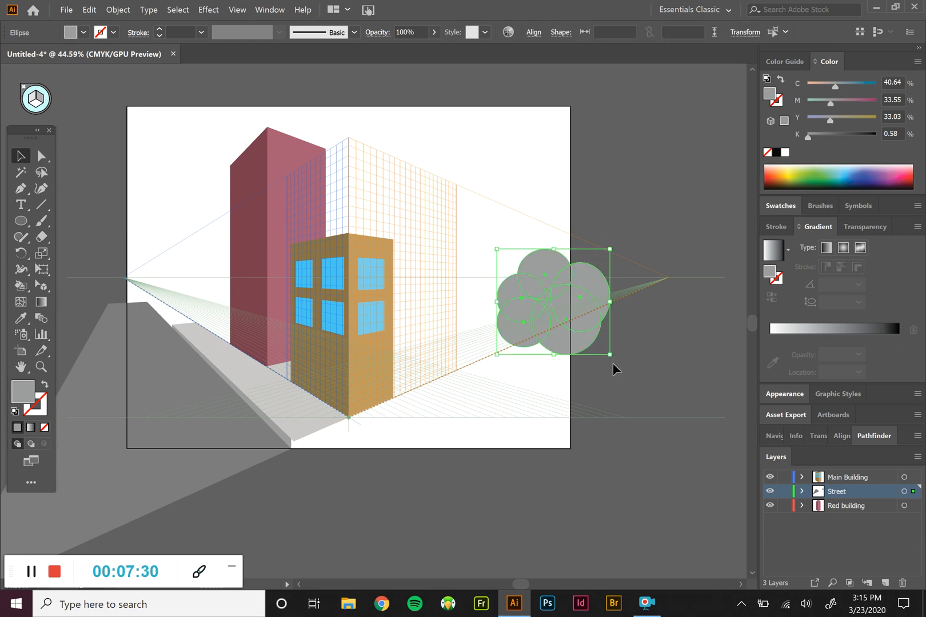
click(21, 237)
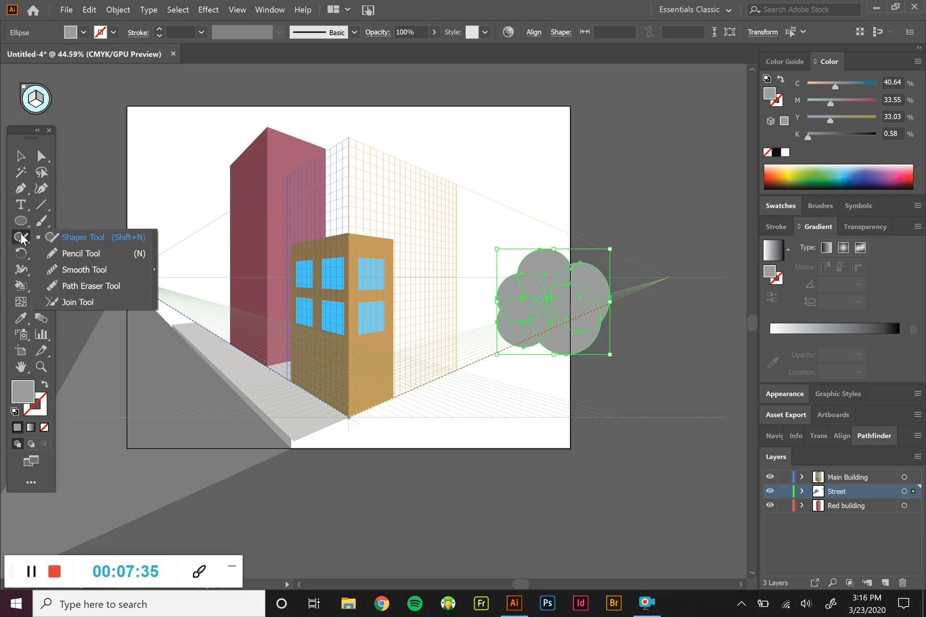
click(21, 286)
click(95, 286)
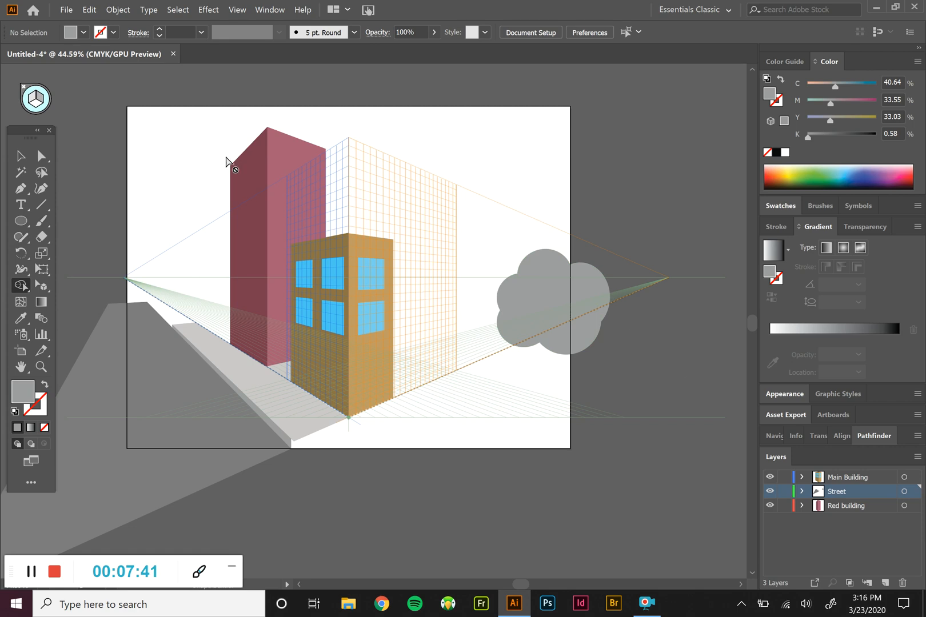
click(21, 156)
drag(606, 338, 492, 243)
click(21, 286)
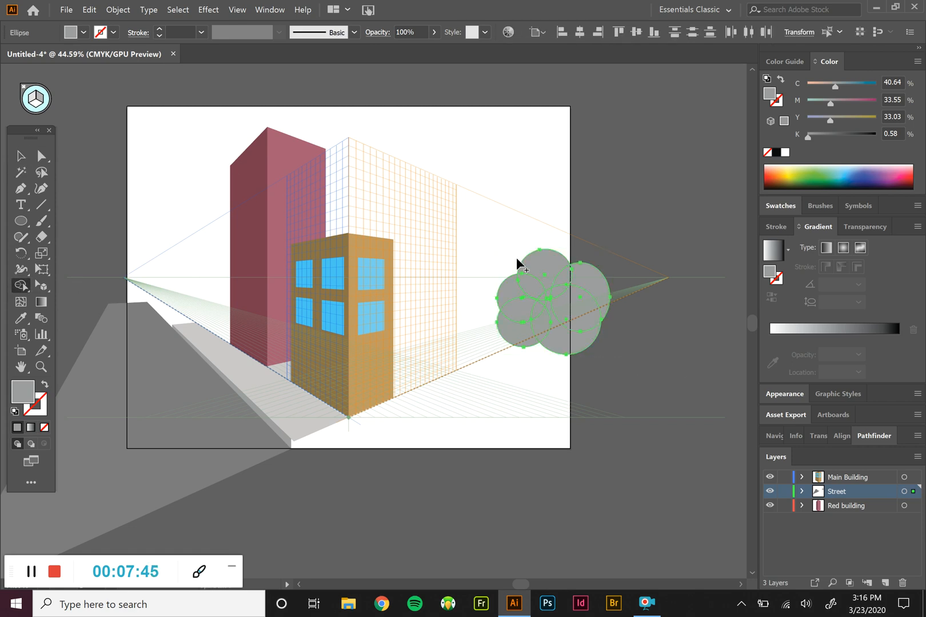
drag(472, 239, 630, 373)
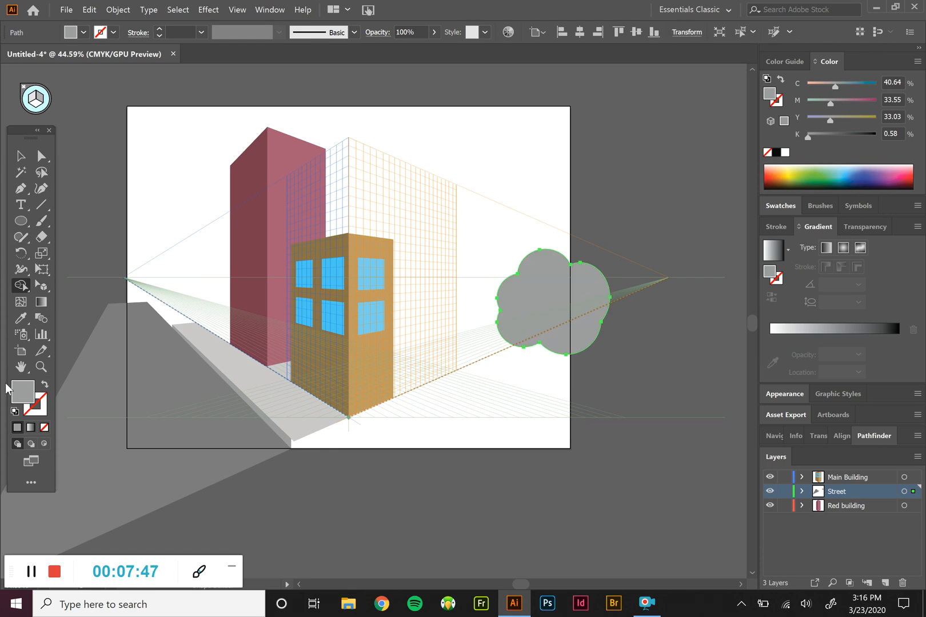
Try to fill the merged foliage shape with dark green 356035
double_click(23, 392)
click(216, 164)
click(91, 131)
click(91, 155)
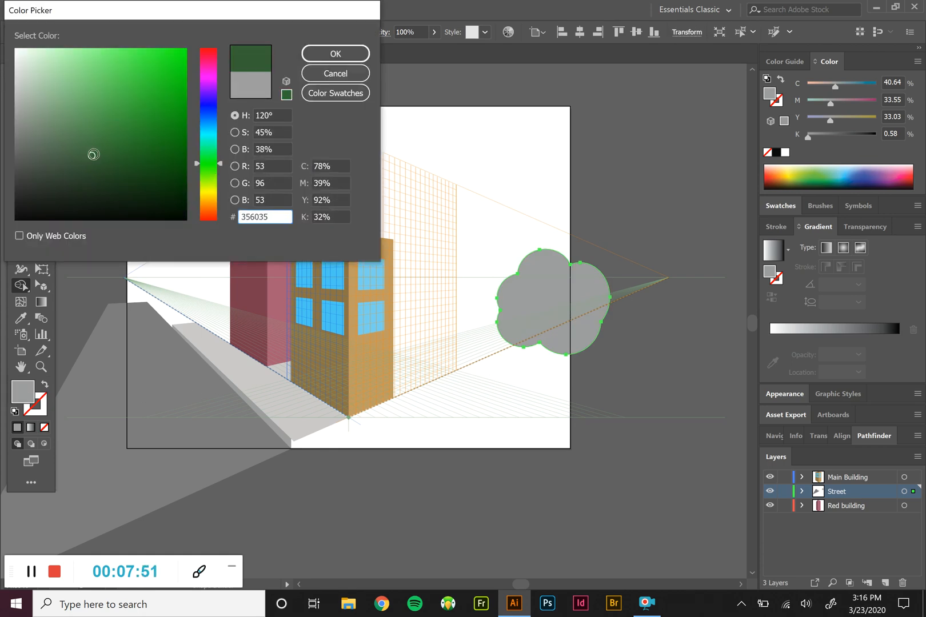
click(331, 54)
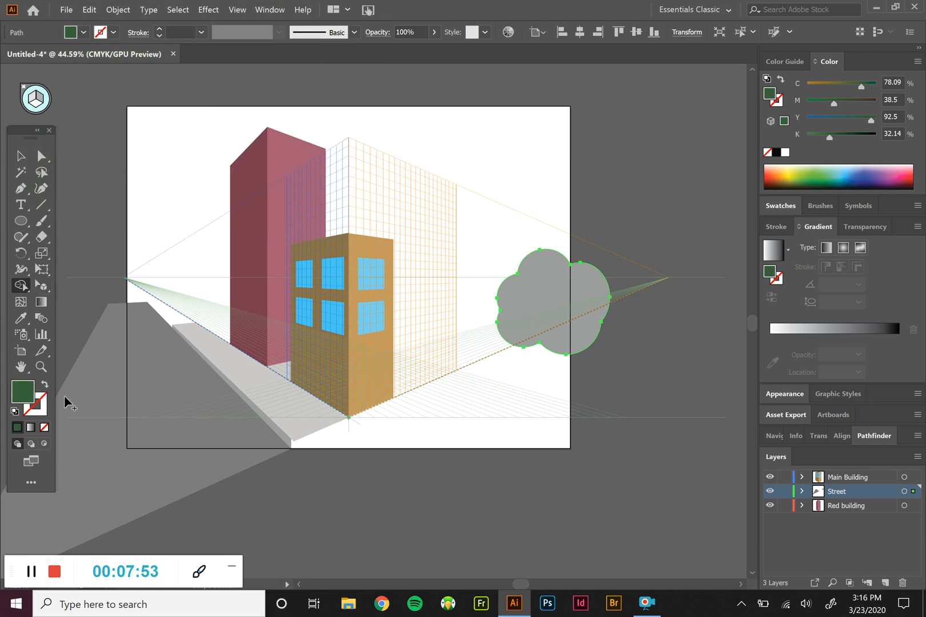
Fill the selected foliage shape with dark green 246024
click(19, 156)
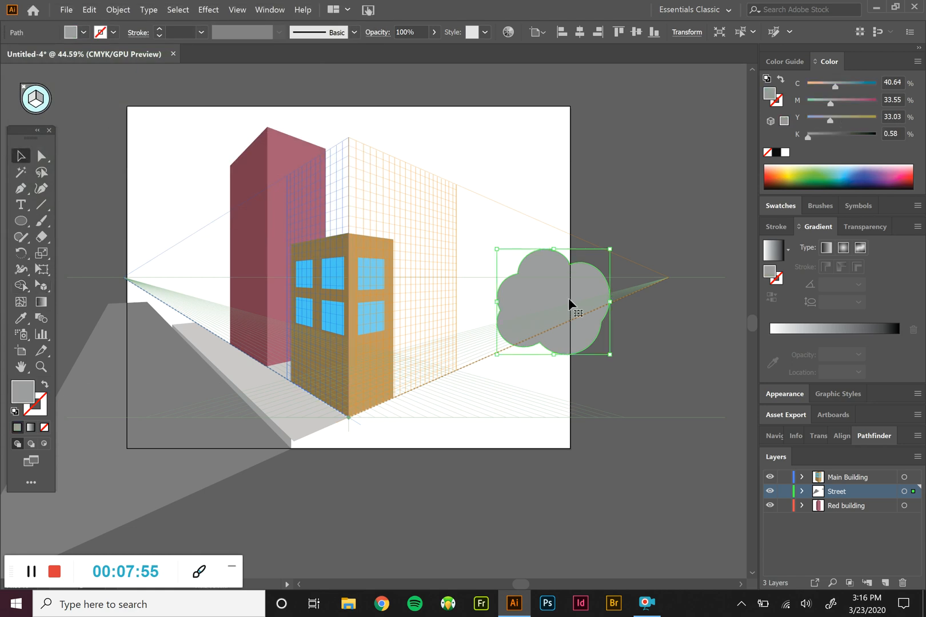
double_click(31, 395)
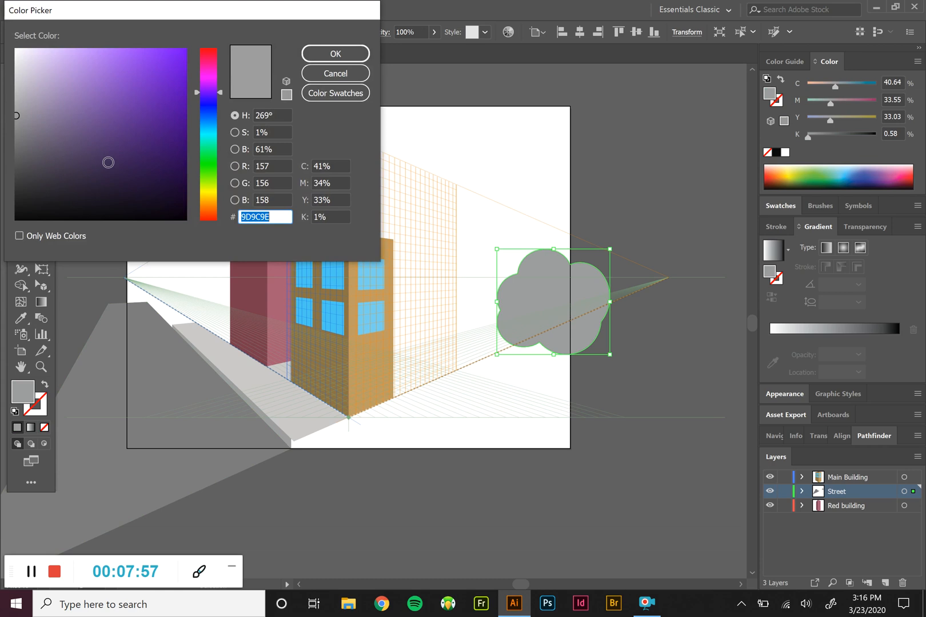
click(209, 163)
click(95, 132)
click(124, 154)
click(313, 54)
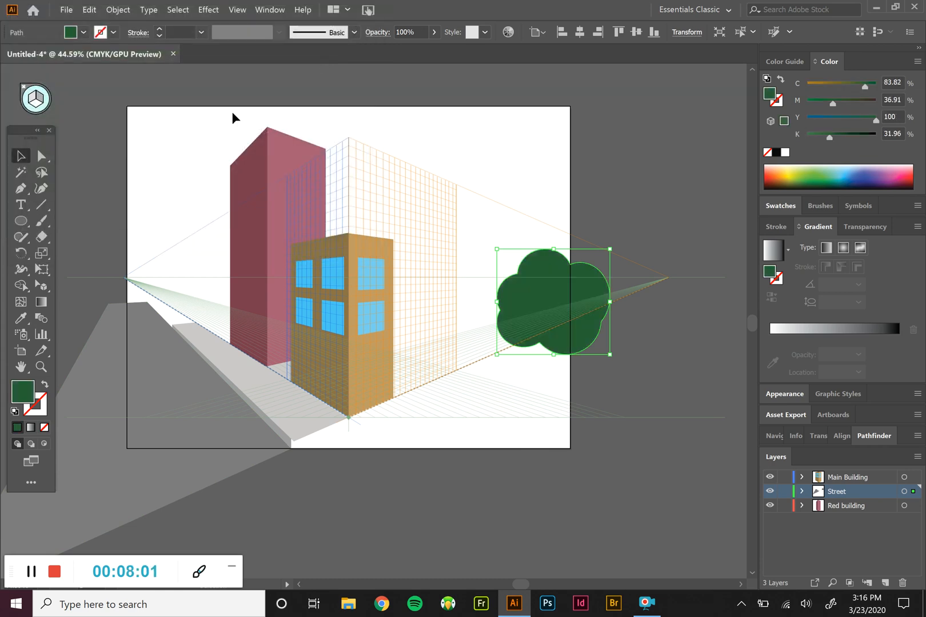
Draw a tall, narrow rectangle as the tree trunk, starting at the foliage's lower edge and ending just below the artboard
click(20, 220)
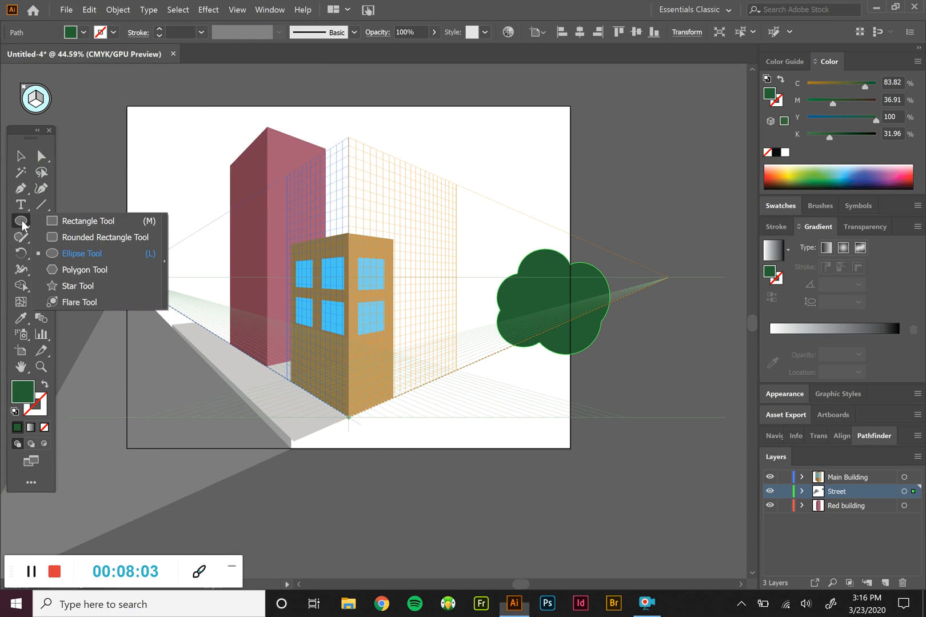
click(62, 228)
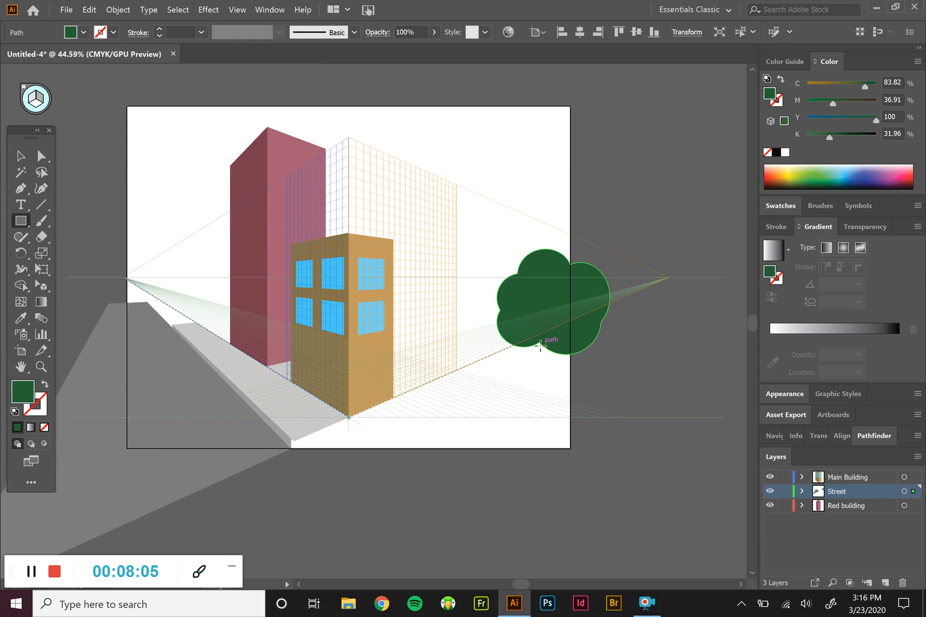
drag(544, 344, 564, 456)
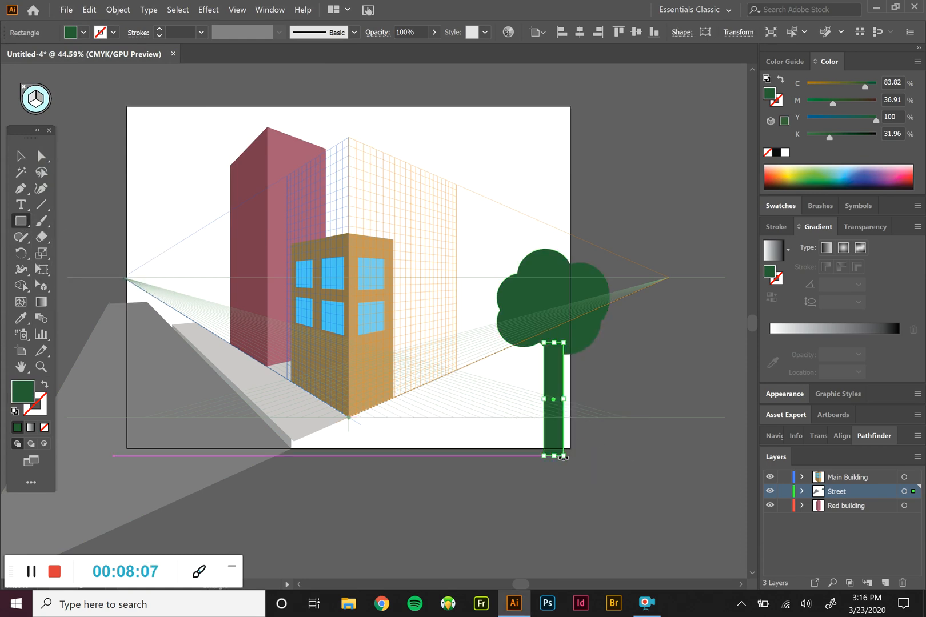
Fill the tree trunk with brown 594E20 and deselect it
double_click(29, 398)
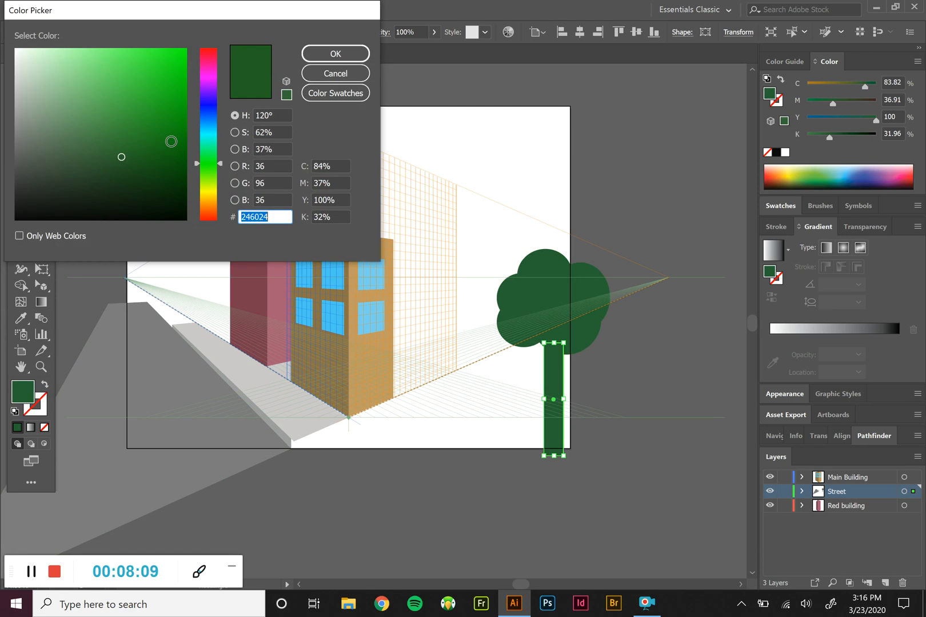
click(212, 198)
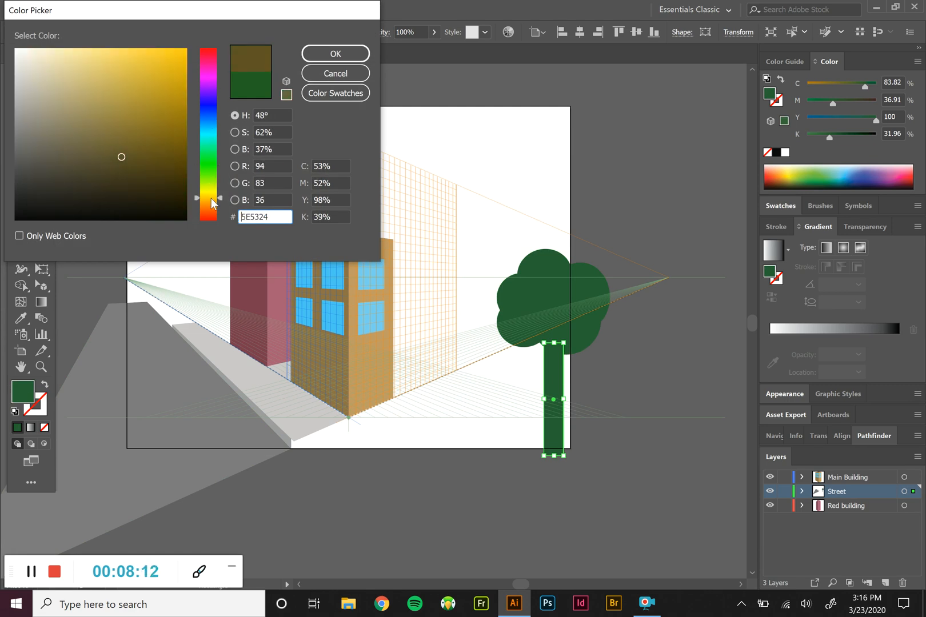
click(144, 180)
click(125, 160)
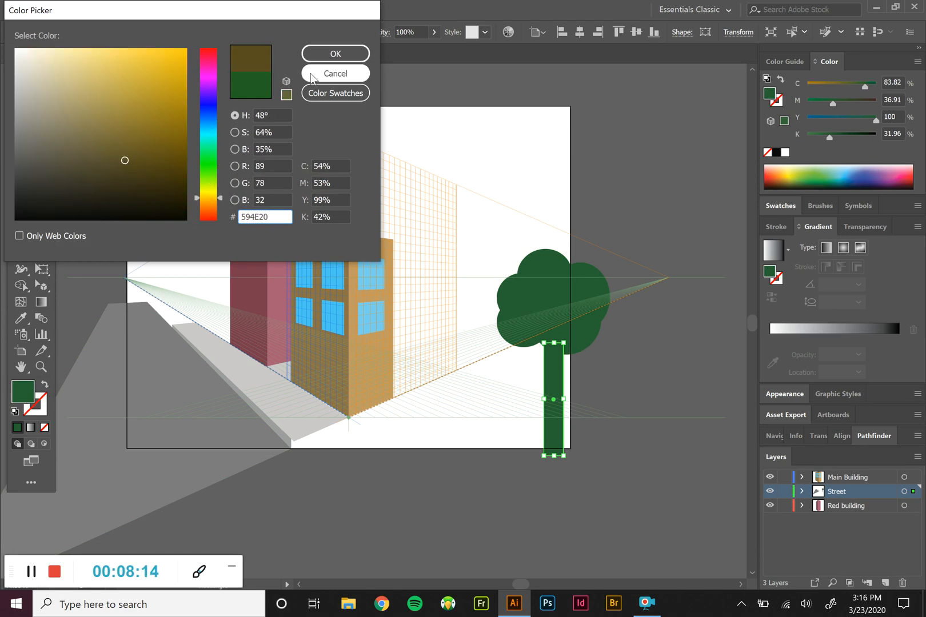
click(335, 53)
click(24, 159)
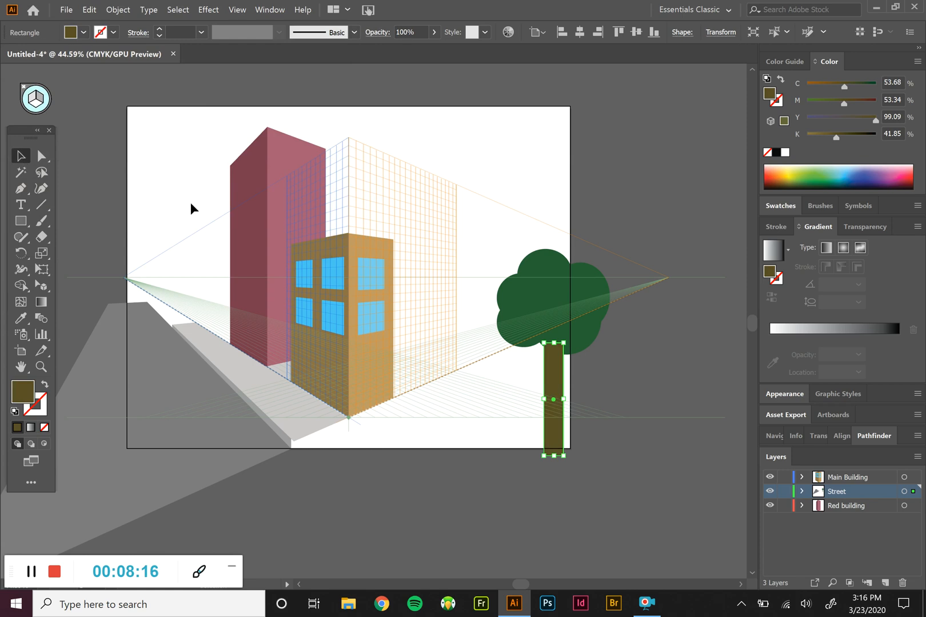
click(633, 402)
Bring the green foliage to the front of the trunk and deselect it
click(589, 326)
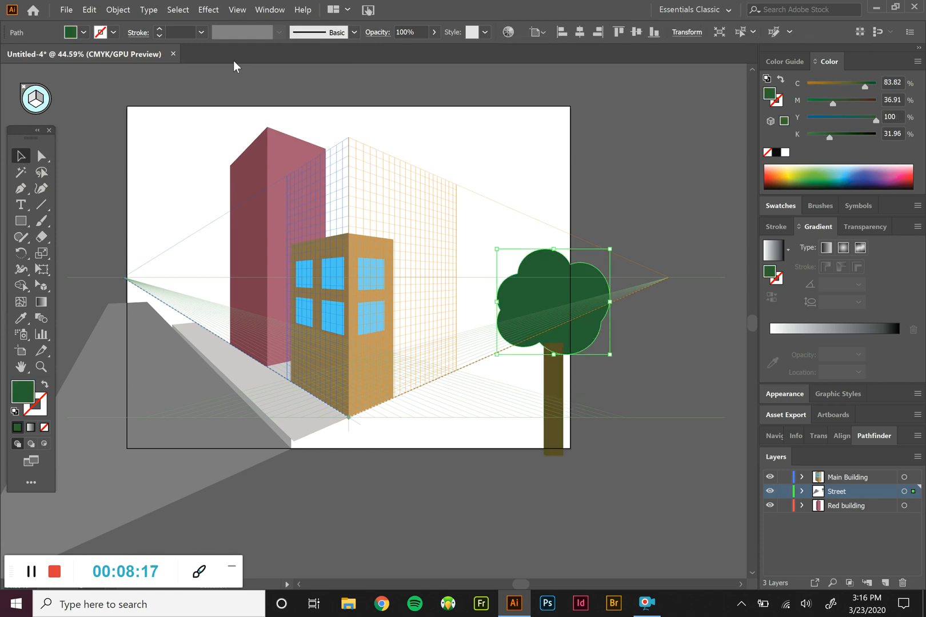
click(110, 10)
mouse_move(133, 36)
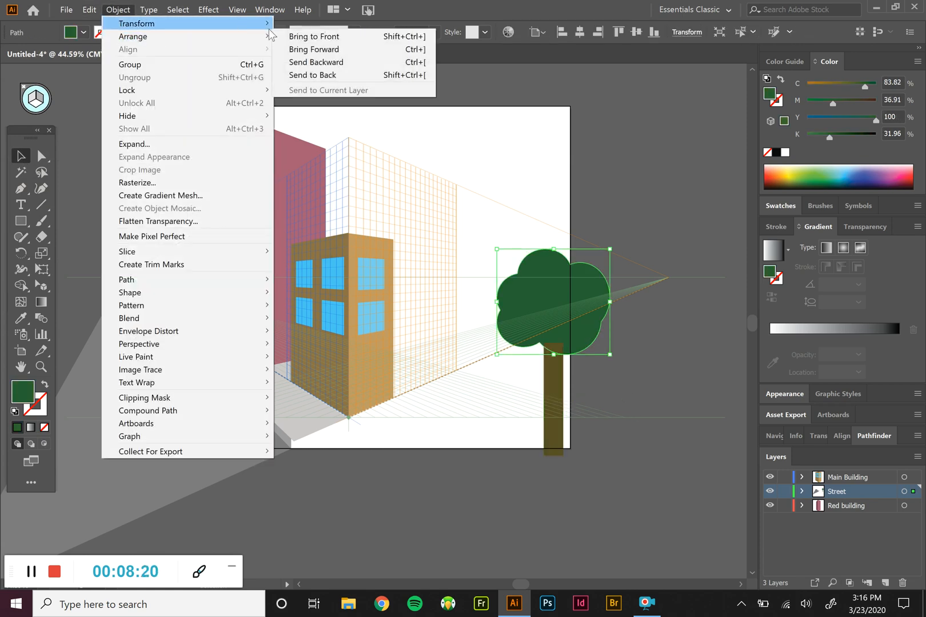
click(298, 36)
click(640, 469)
Scale the whole tree down to roughly half size, move it beside the red building at the sidewalk's far end, and deselect it
click(541, 320)
drag(566, 326, 501, 304)
drag(545, 222, 495, 316)
key(shift)
key(shift)
key(shift)
key(shift)
key(shift)
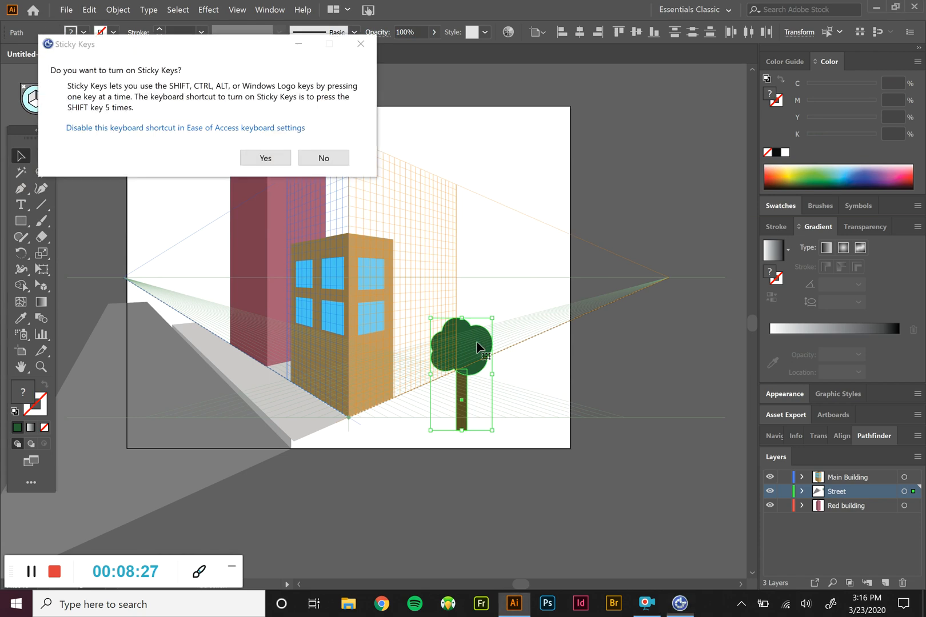
click(324, 158)
drag(474, 343, 232, 247)
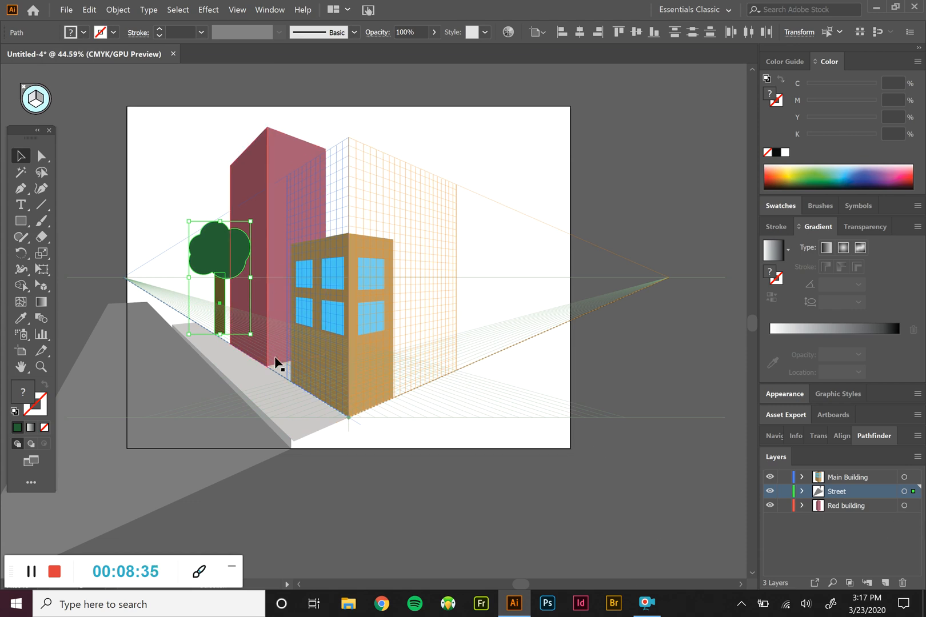
click(498, 546)
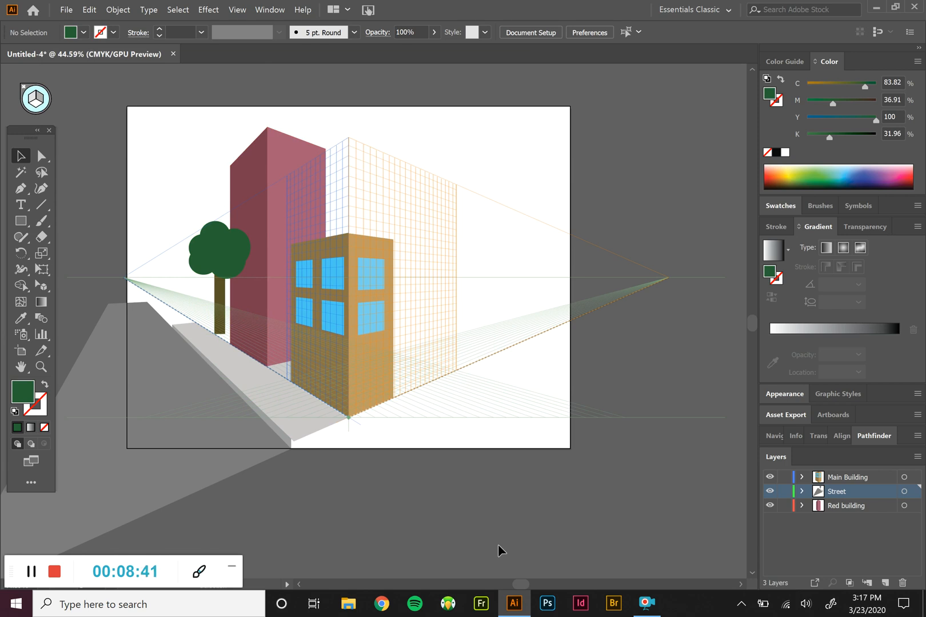
Select the foliage and trunk, attach them to the left grid plane with the Perspective Selection tool beside the red building, and deselect them
click(220, 257)
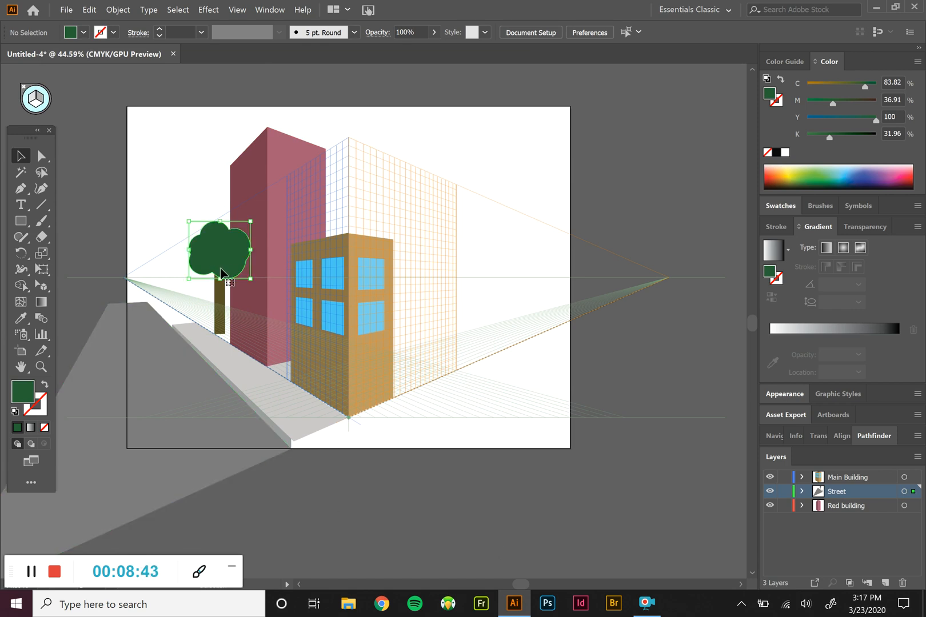
shift+click(219, 295)
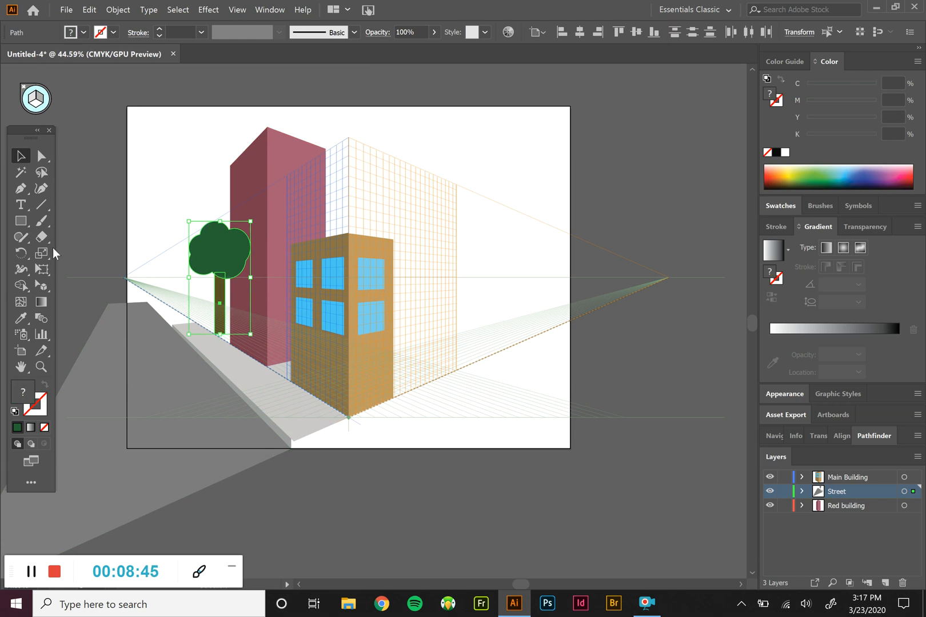
click(41, 286)
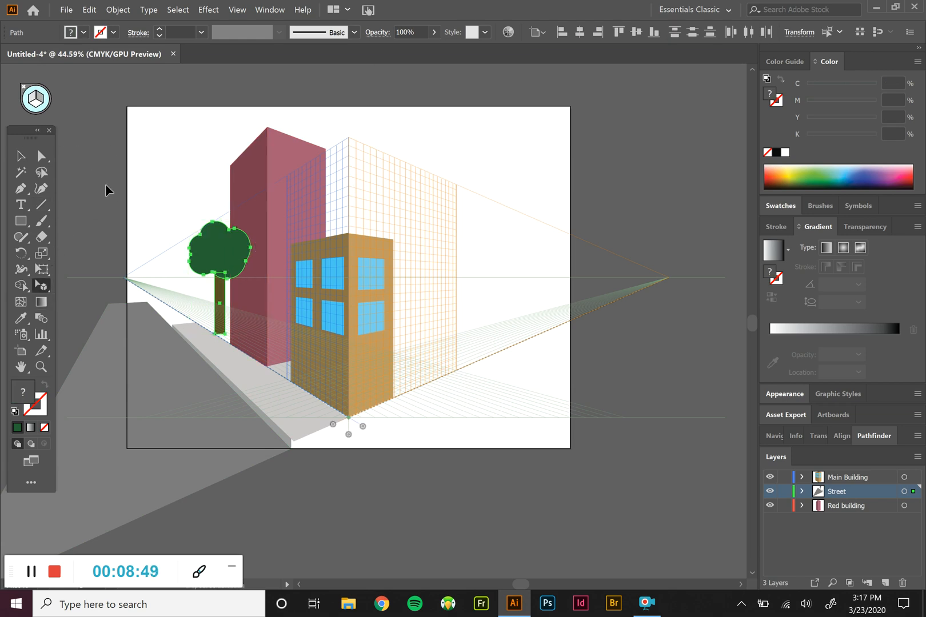
key(1)
drag(199, 255, 223, 303)
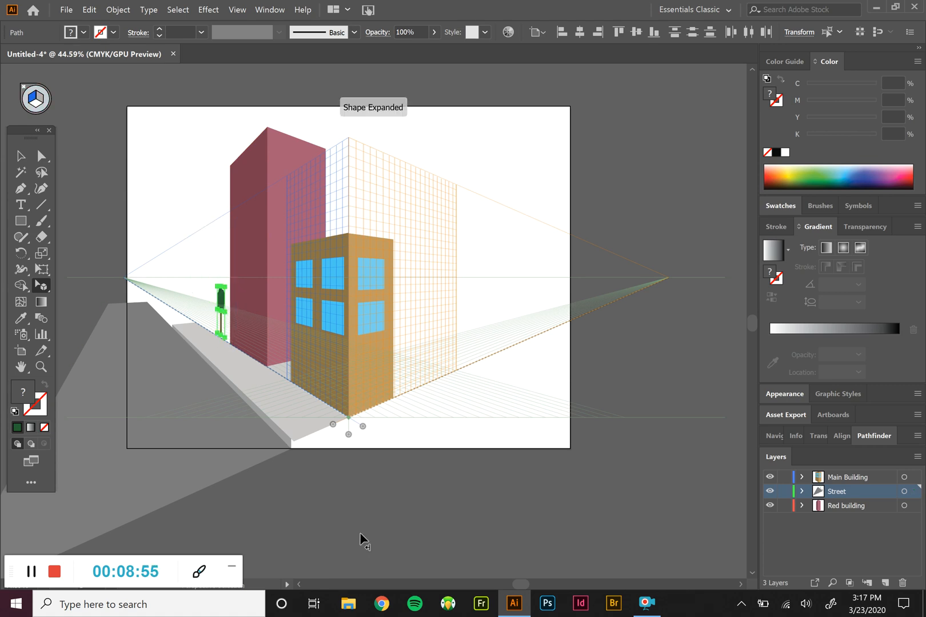
click(480, 516)
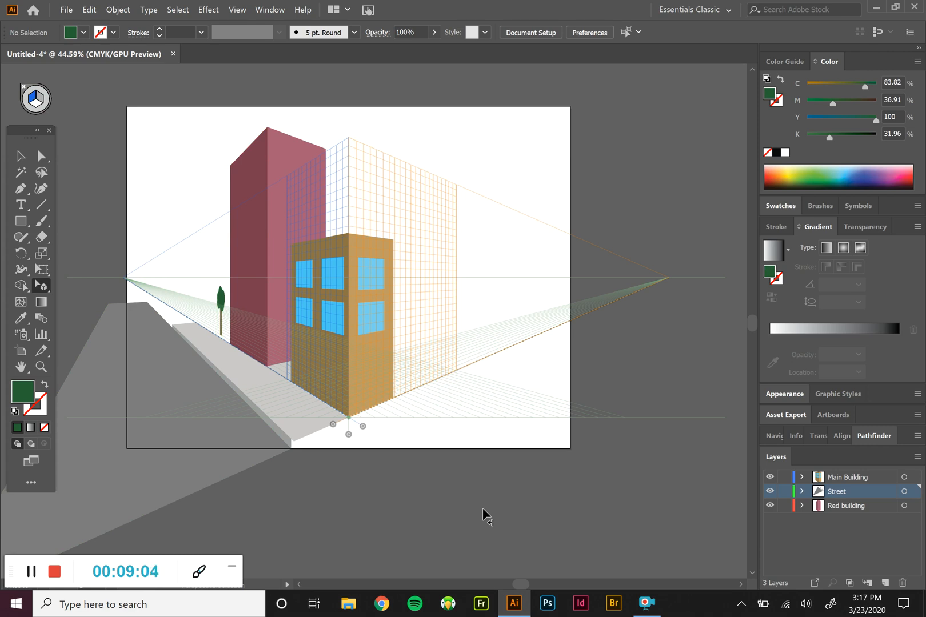
Undo the tree's attachment to the grid plane and delete all the artwork with no grid plane active
key(ctrl+z)
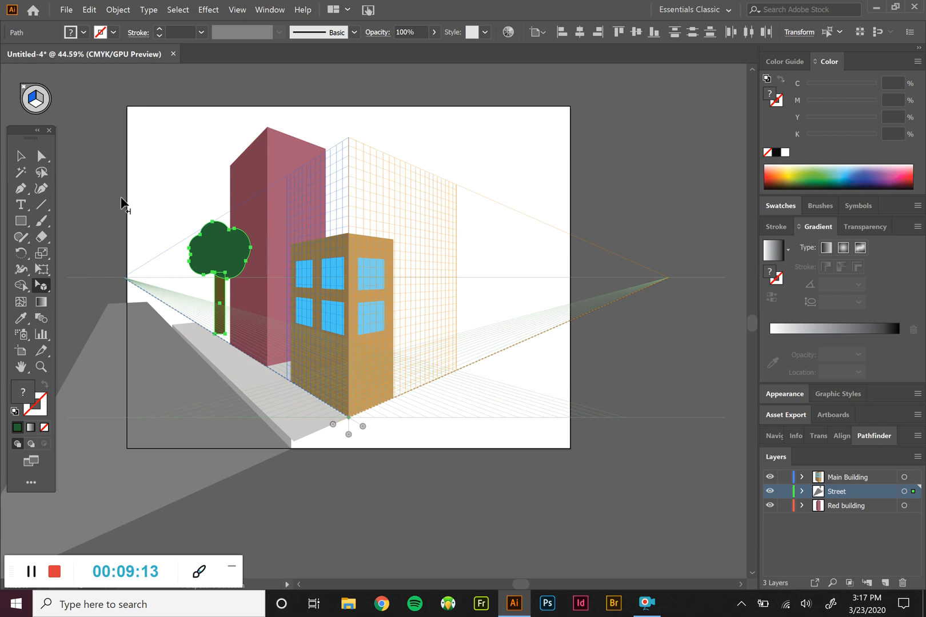
click(47, 100)
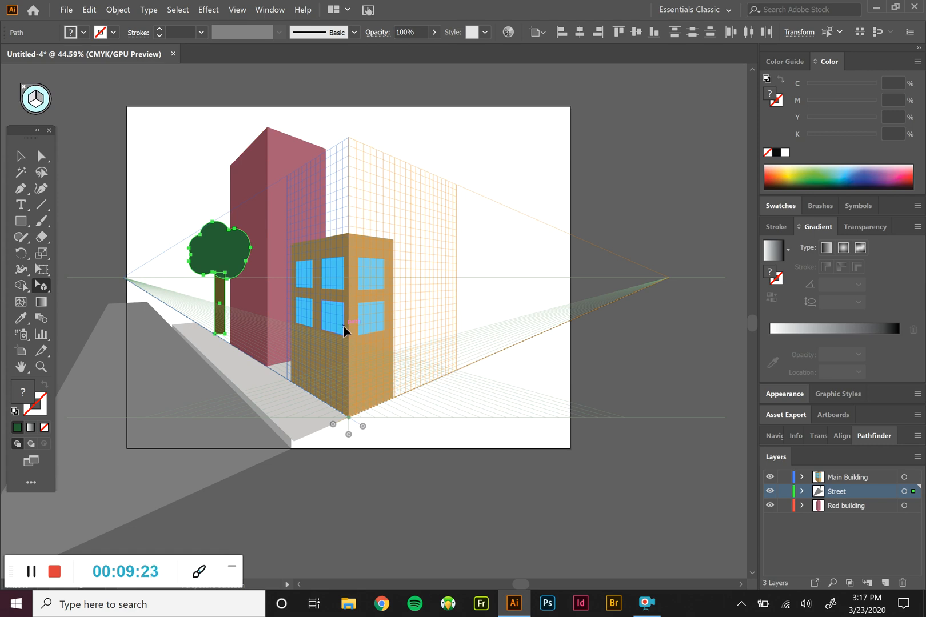
click(21, 156)
drag(98, 149, 580, 558)
key(Delete)
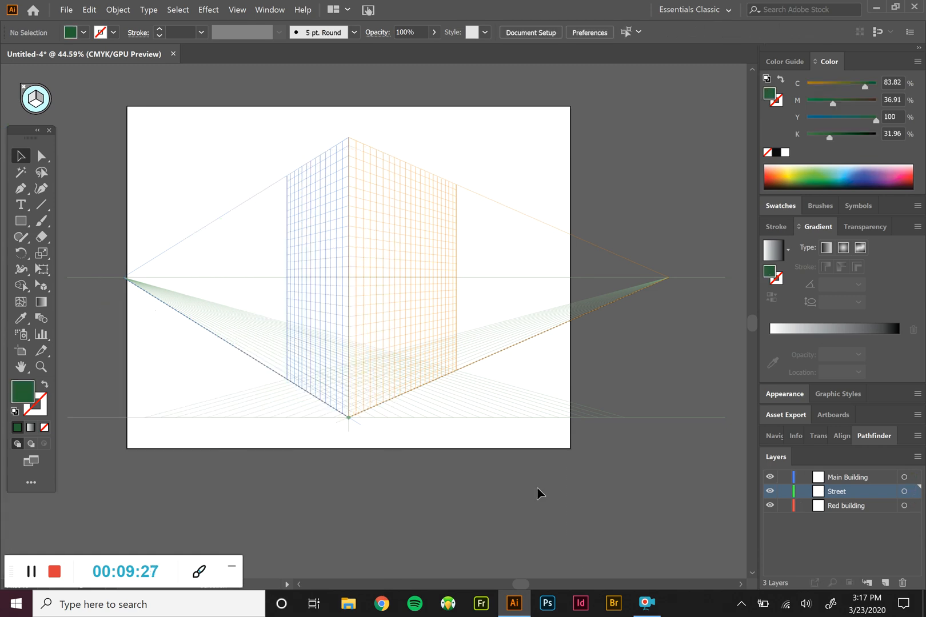
Switch the perspective grid to the one-point perspective preset
click(267, 11)
mouse_move(237, 9)
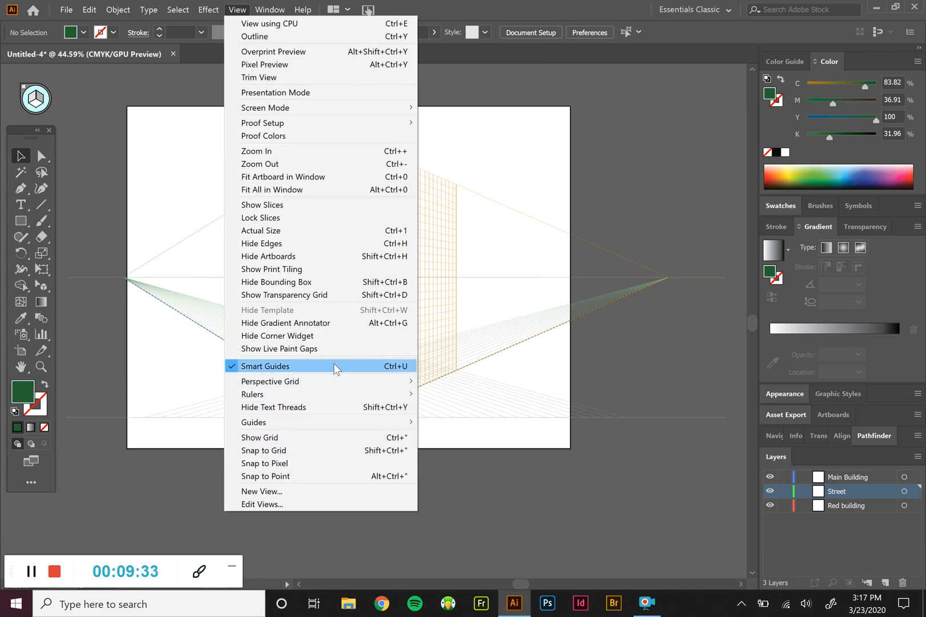
mouse_move(324, 382)
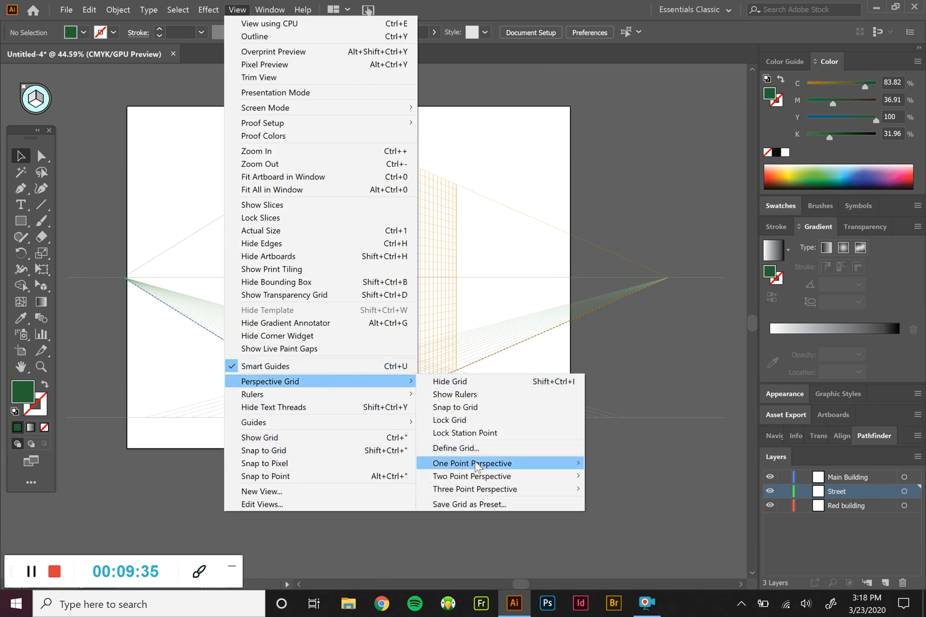
mouse_move(477, 463)
click(629, 463)
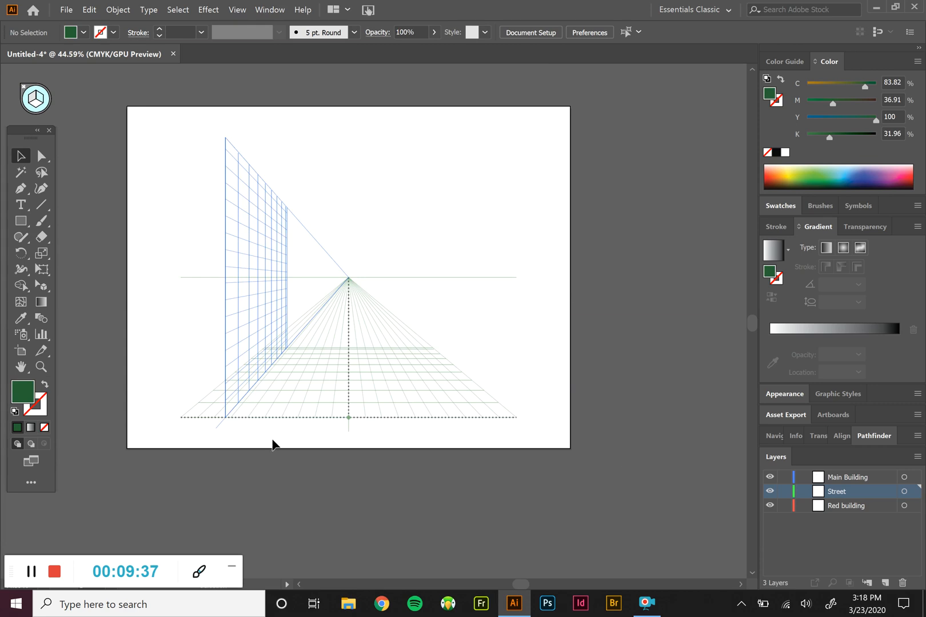
Draw a tall green wall rectangle on the vertical grid plane, from its near bottom corner toward the vanishing point, extending above the artboard
click(23, 228)
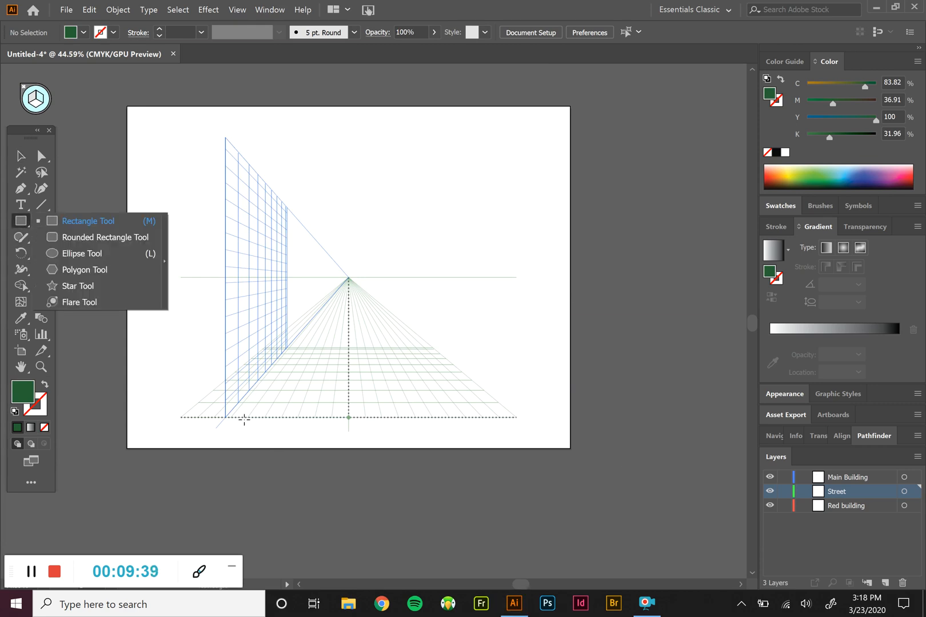
click(228, 395)
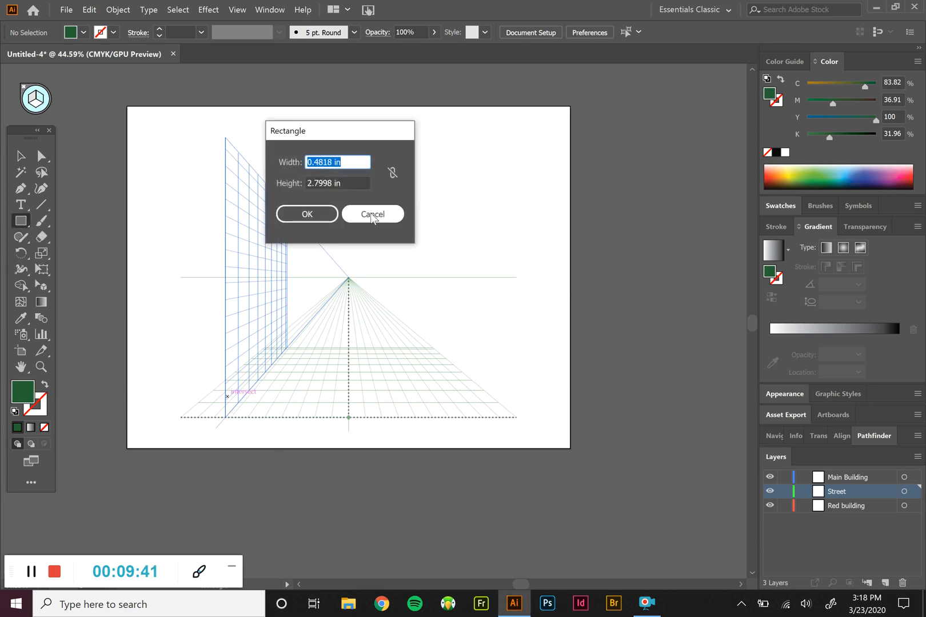
click(372, 213)
drag(234, 411, 326, 227)
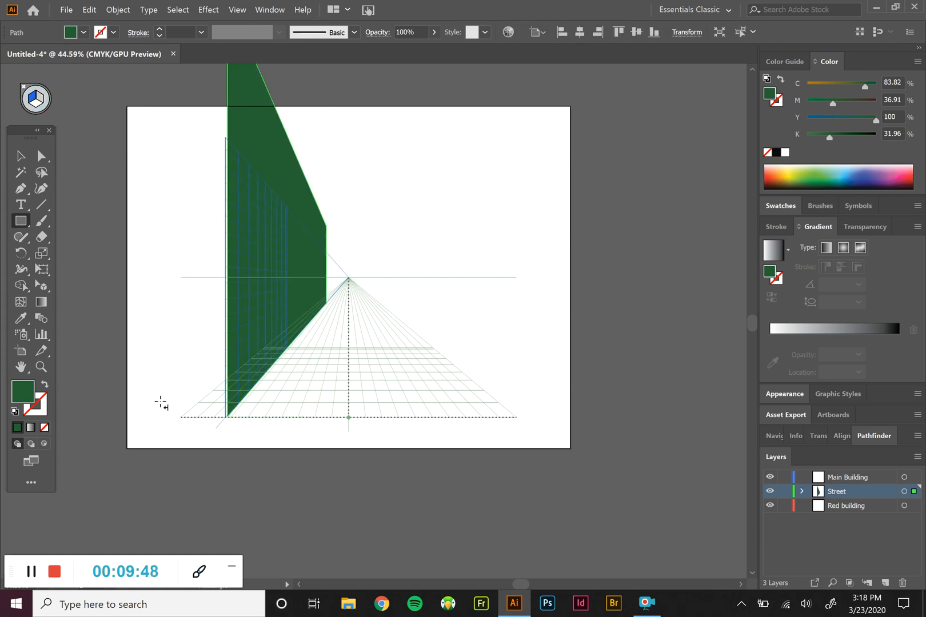
Move the vertical grid plane to the right side of the floor grid and draw a green wall rectangle on it
click(40, 284)
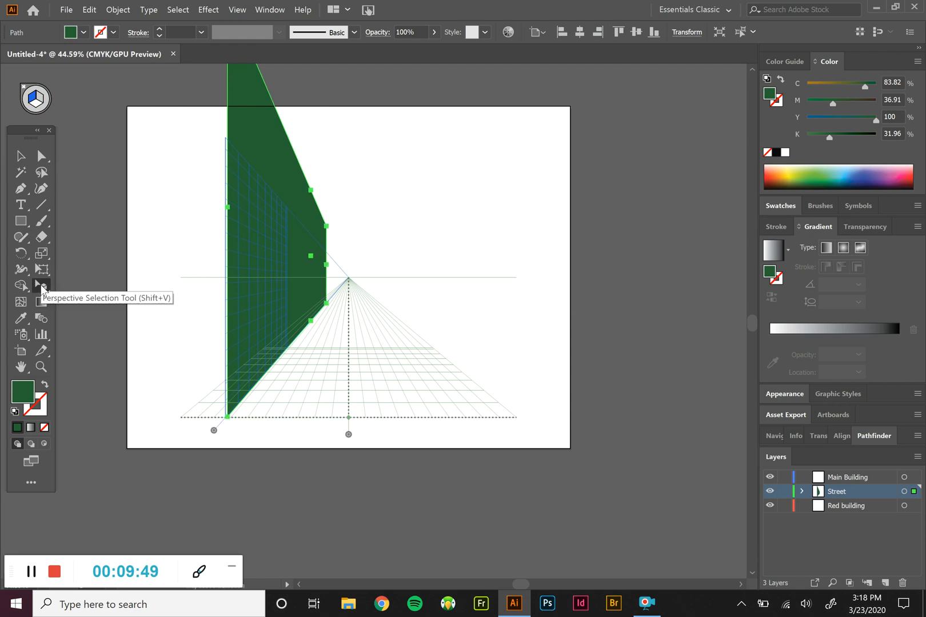
click(41, 284)
click(88, 287)
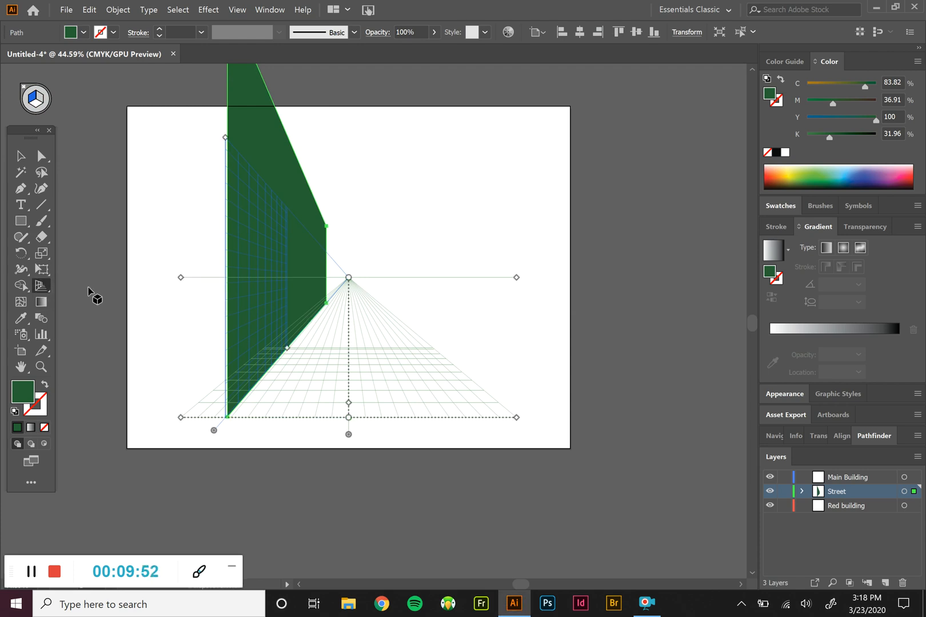
drag(214, 429, 504, 418)
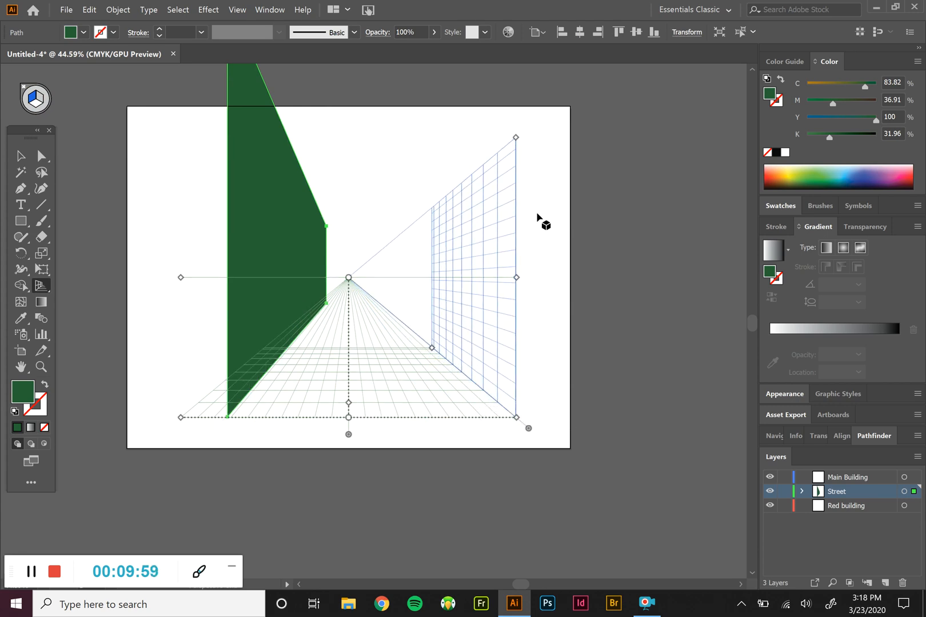
click(30, 224)
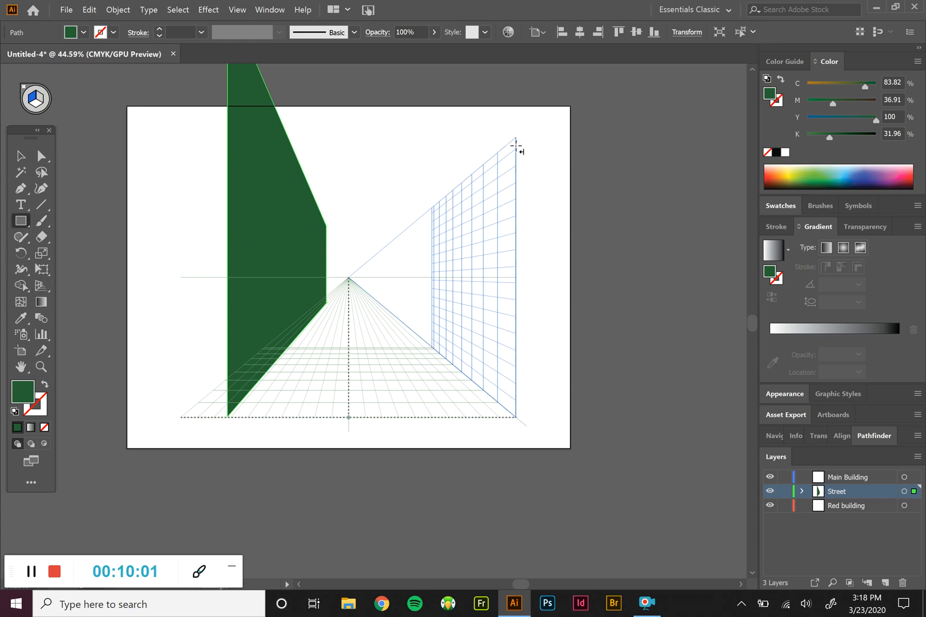
drag(516, 139, 400, 323)
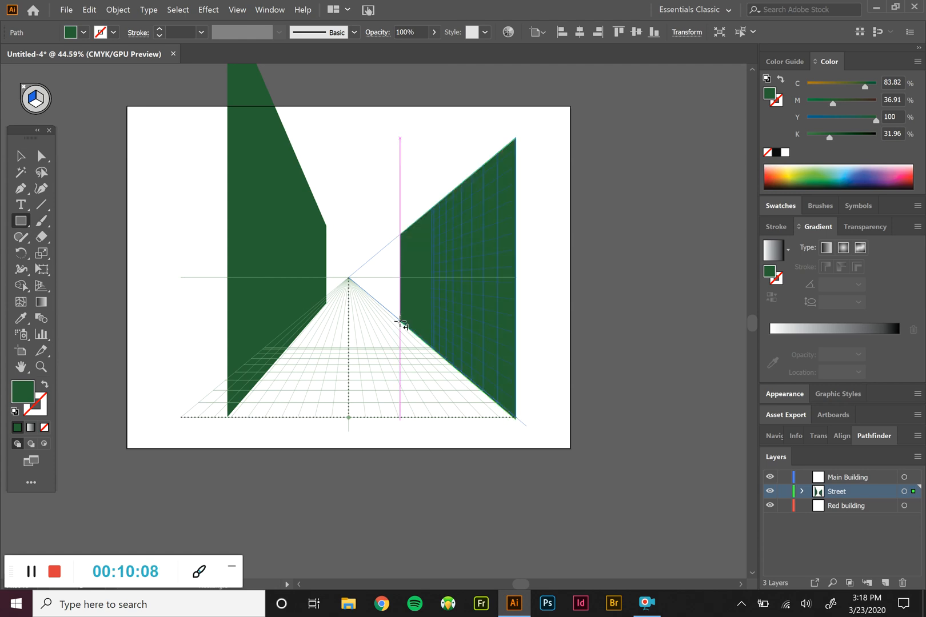
Draw a floor rectangle on the horizontal plane between the walls, fill it with pale green (C 22.64, M 9, Y 21.48, K 0) and deselect it
click(35, 105)
drag(239, 416, 366, 292)
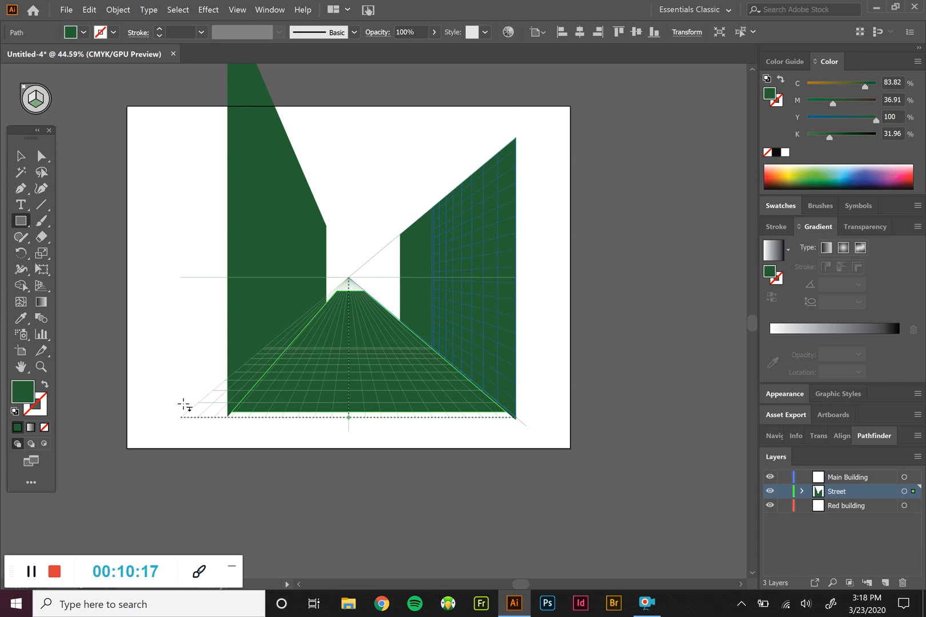
double_click(22, 394)
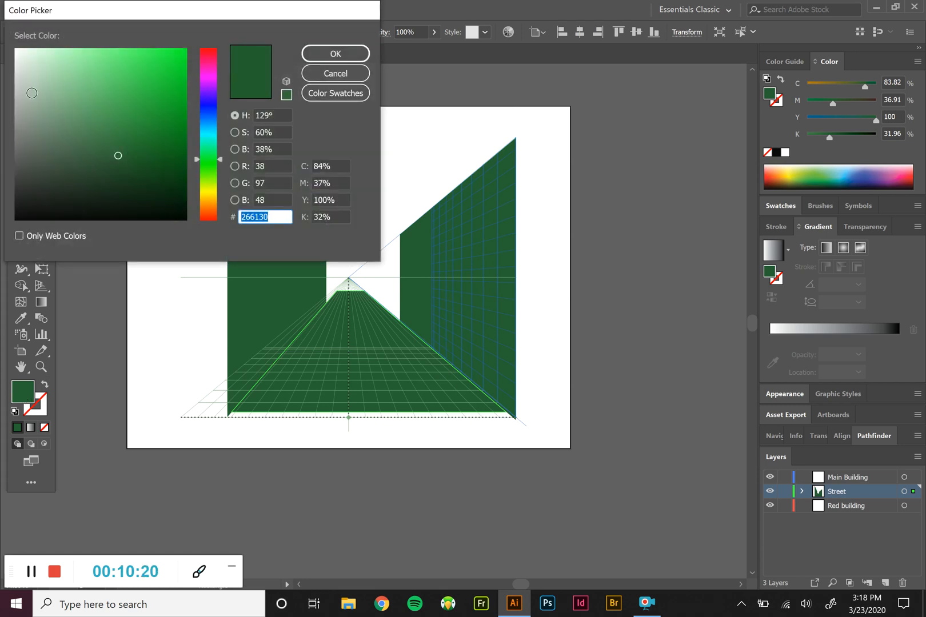
click(25, 78)
click(347, 51)
click(20, 156)
click(124, 197)
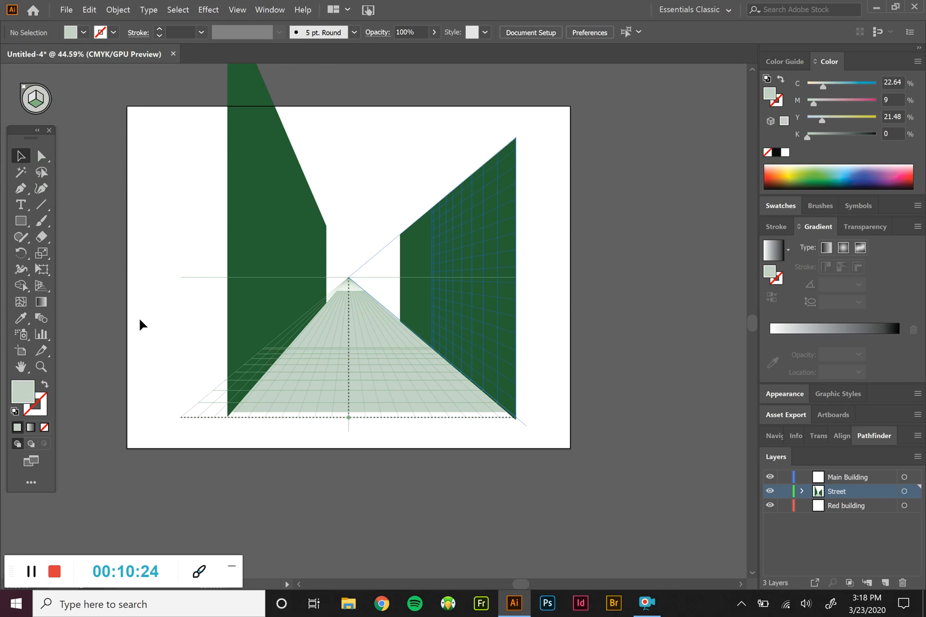
Move the vertical grid plane freehand to just outside the left wall, and match the plane to that wall with Move Plane to Match Object
click(41, 284)
click(41, 284)
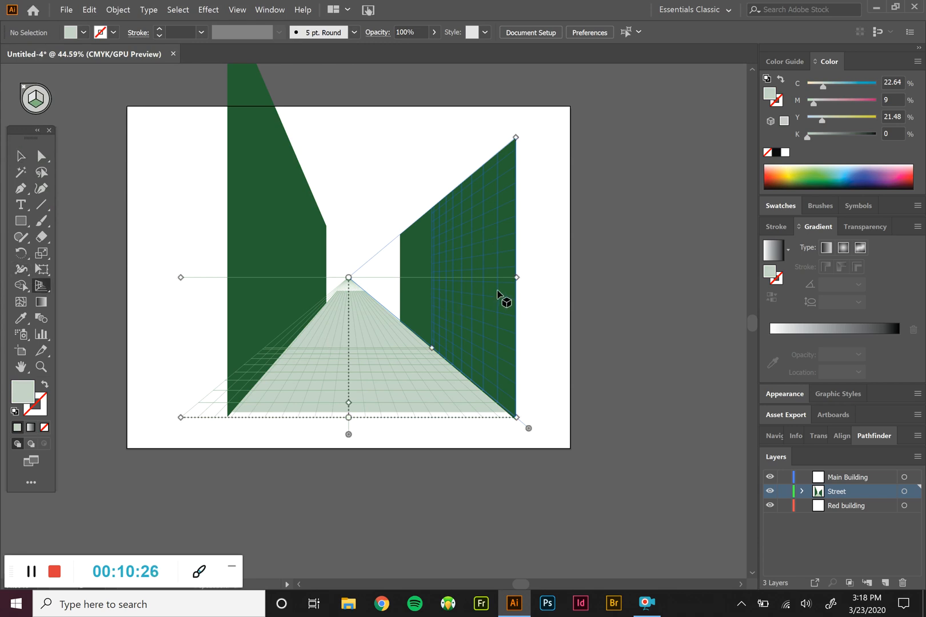
drag(529, 426, 214, 469)
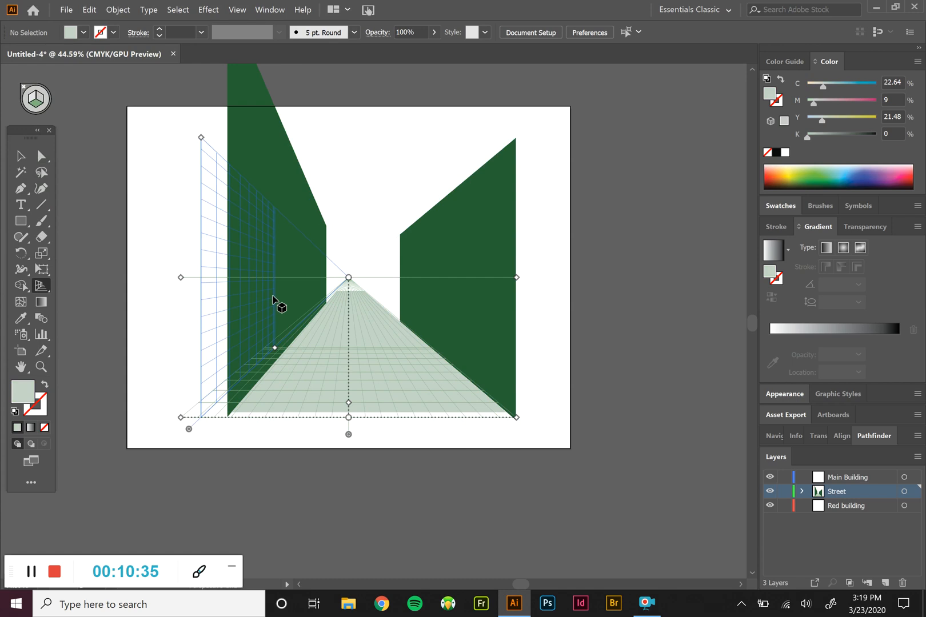
drag(44, 287, 80, 302)
click(262, 182)
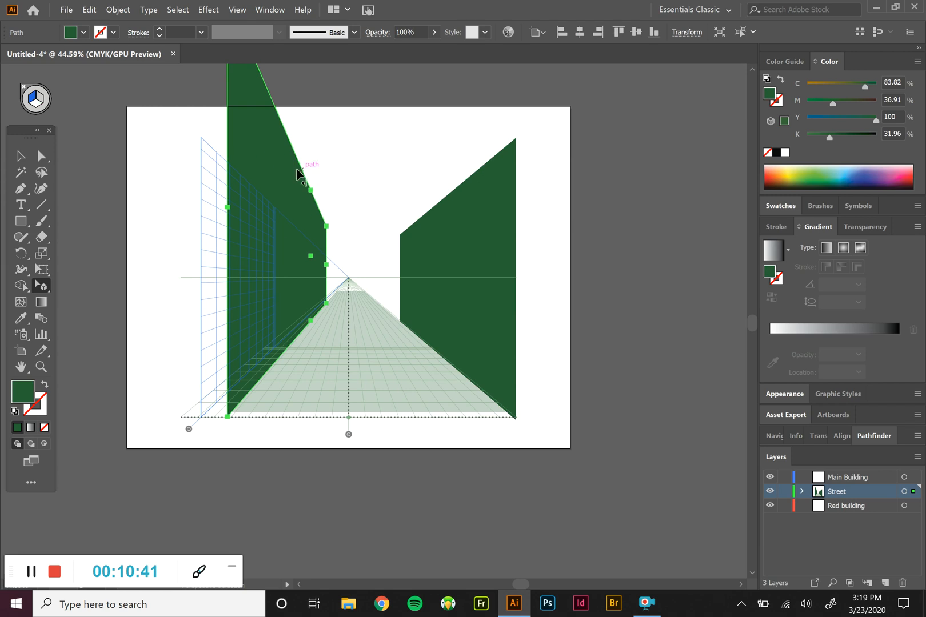
click(118, 9)
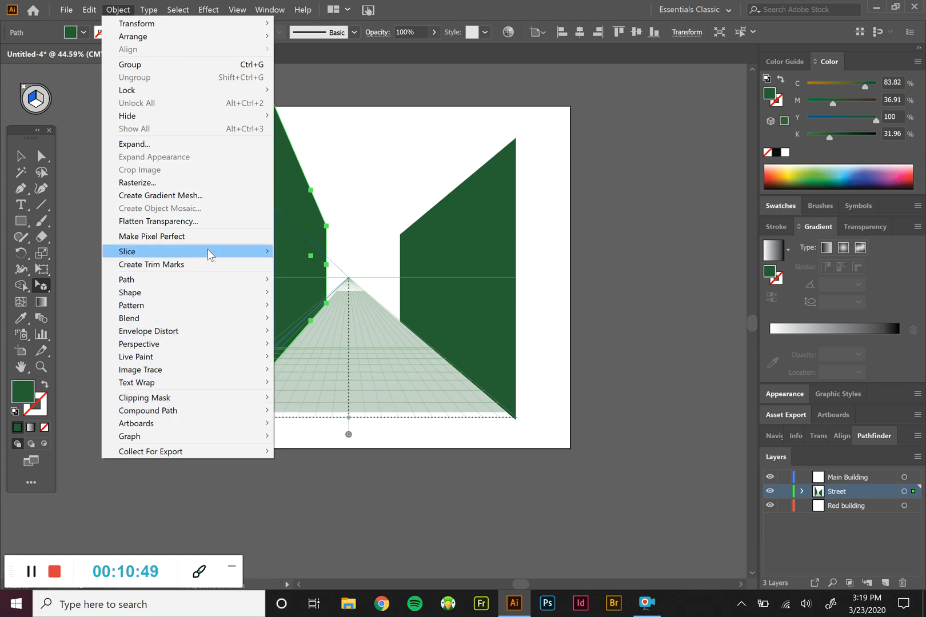
mouse_move(201, 348)
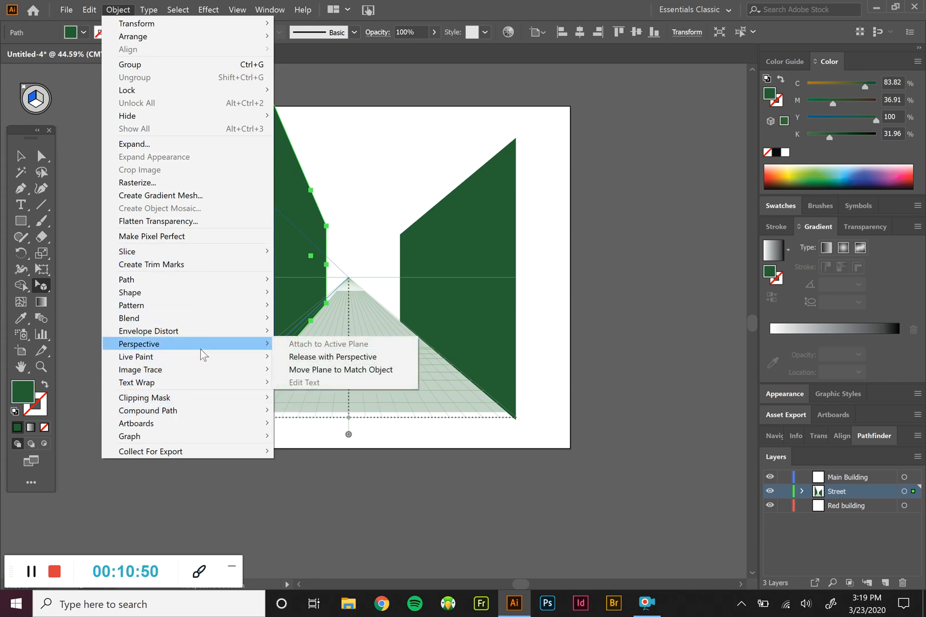
click(316, 368)
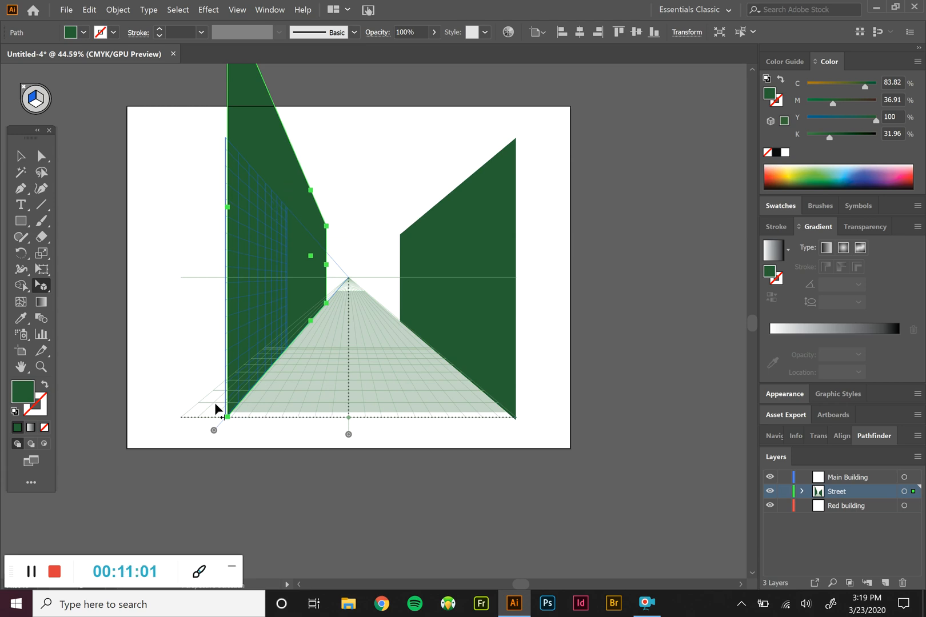
Move the vertical grid plane freehand toward the right wall, match it to that wall with Move Plane to Match Object, and deselect the wall
drag(214, 430, 448, 436)
click(491, 355)
click(115, 9)
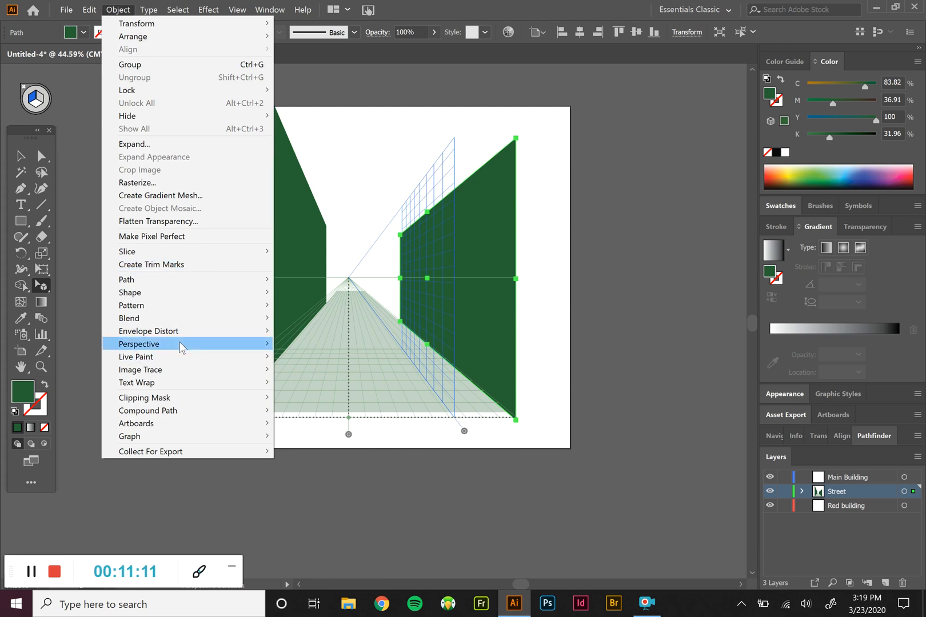
mouse_move(236, 345)
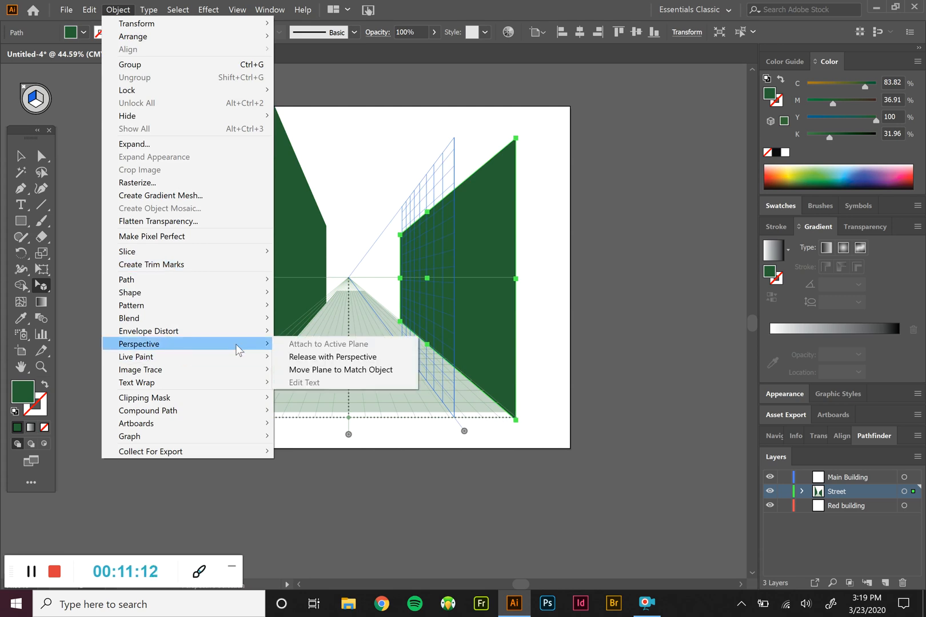
click(316, 371)
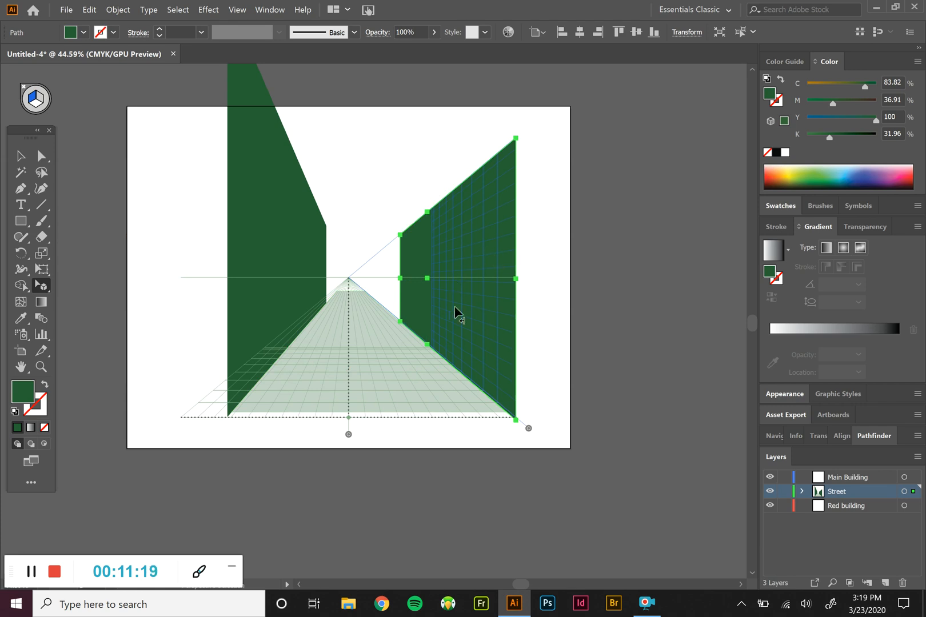
click(440, 490)
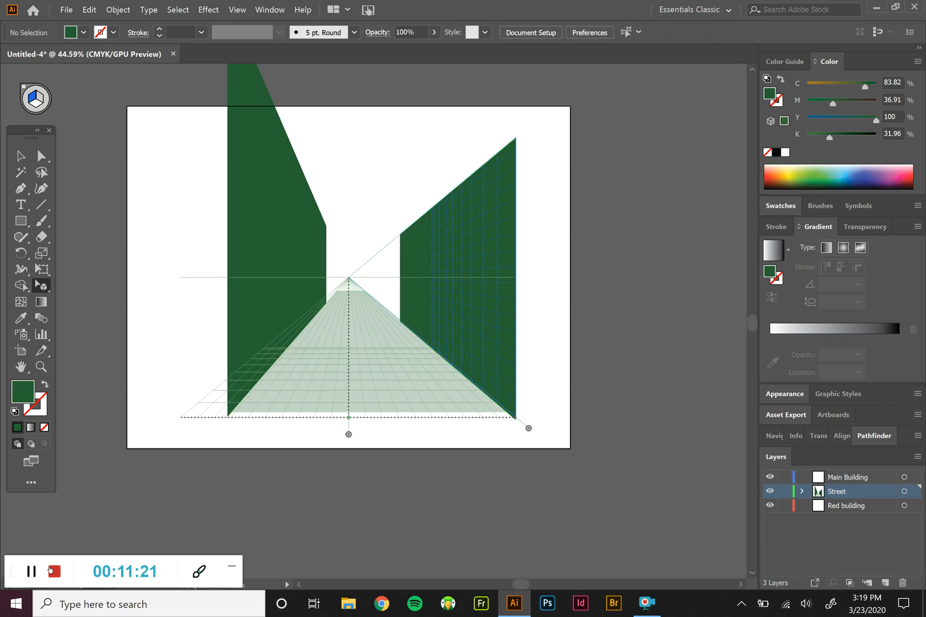